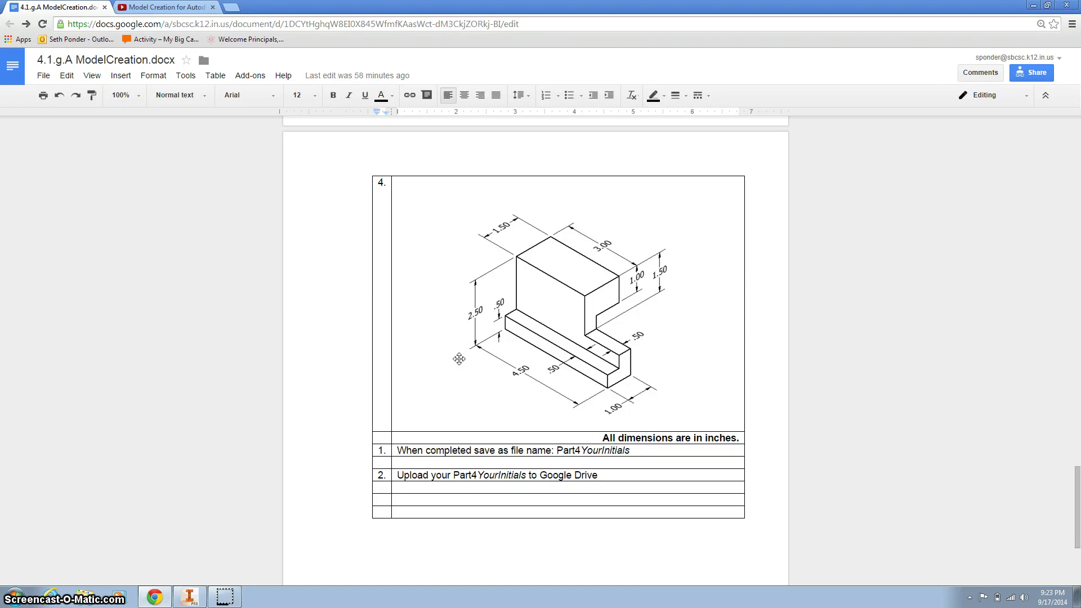
Step: Create a new part from the English Standard (in).ipt template
drag(458, 358, 573, 368)
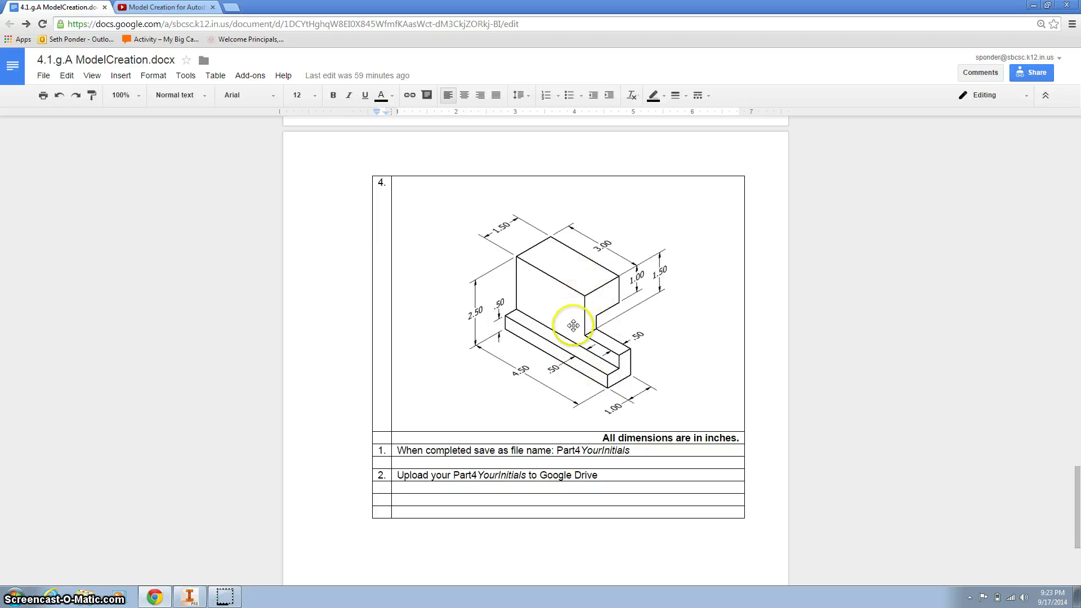
click(190, 593)
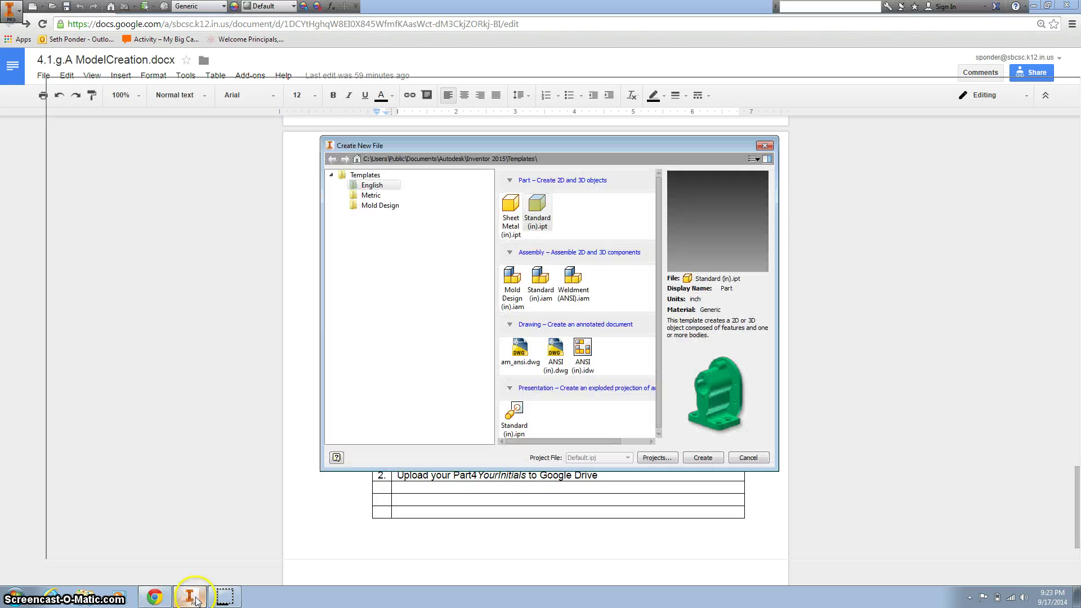
click(378, 187)
click(539, 211)
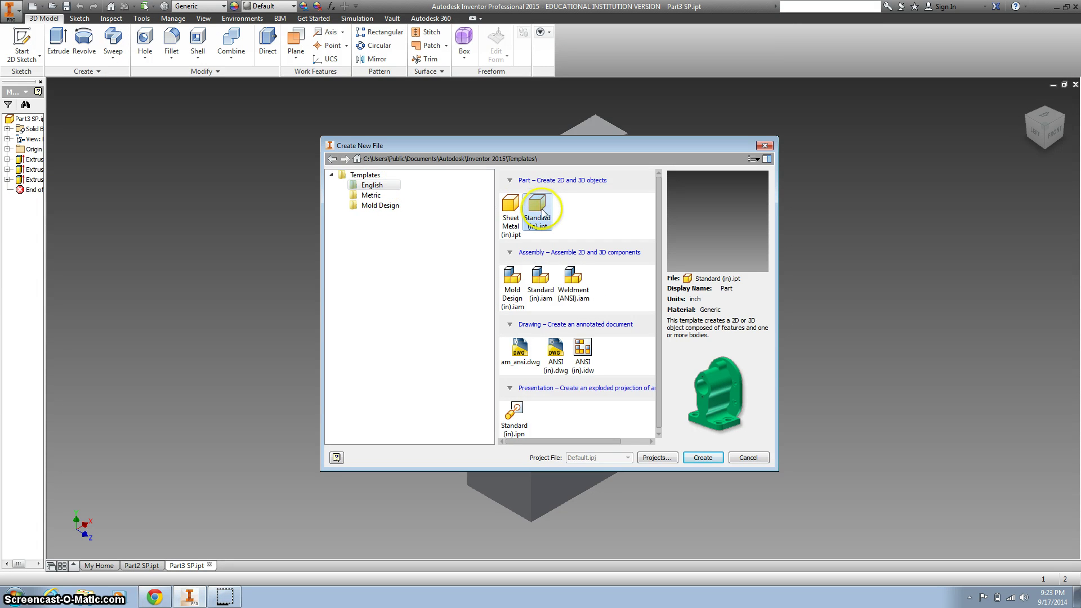
click(703, 457)
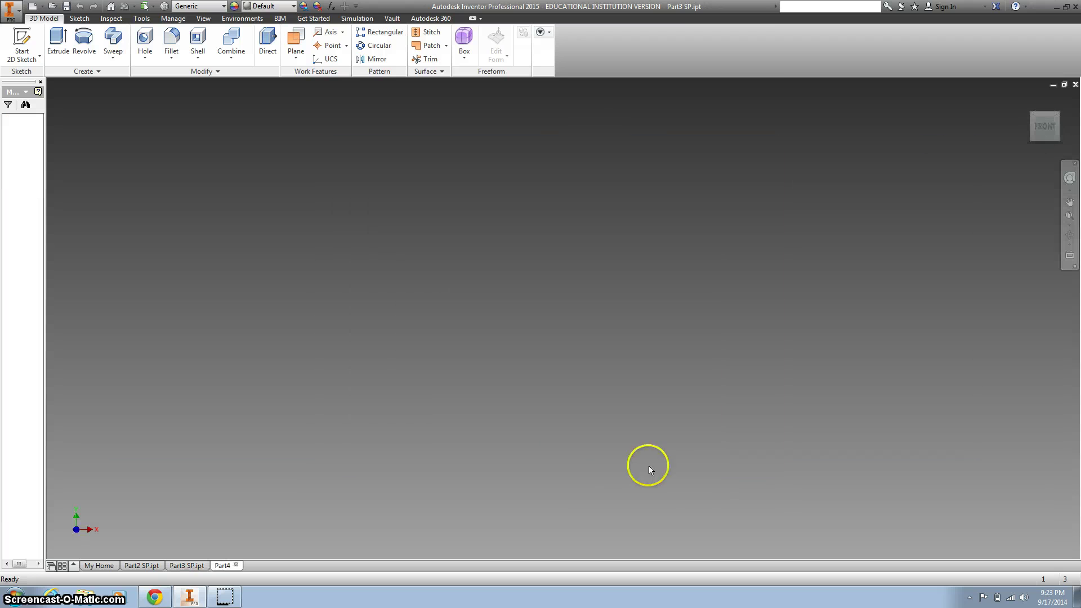
Step: Start a 2D sketch on the XY front plane
click(35, 43)
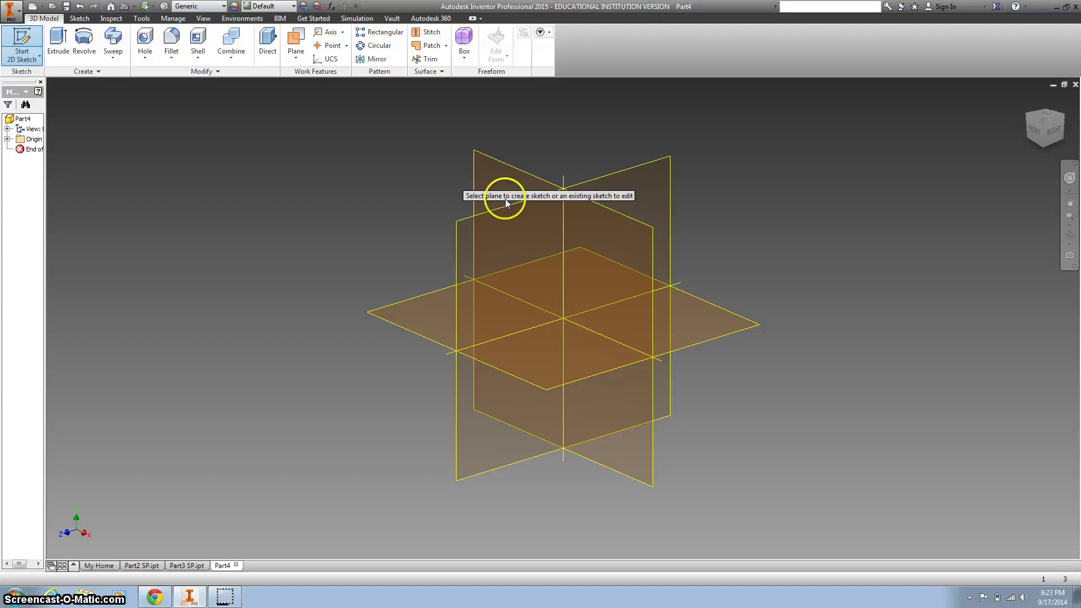
click(504, 183)
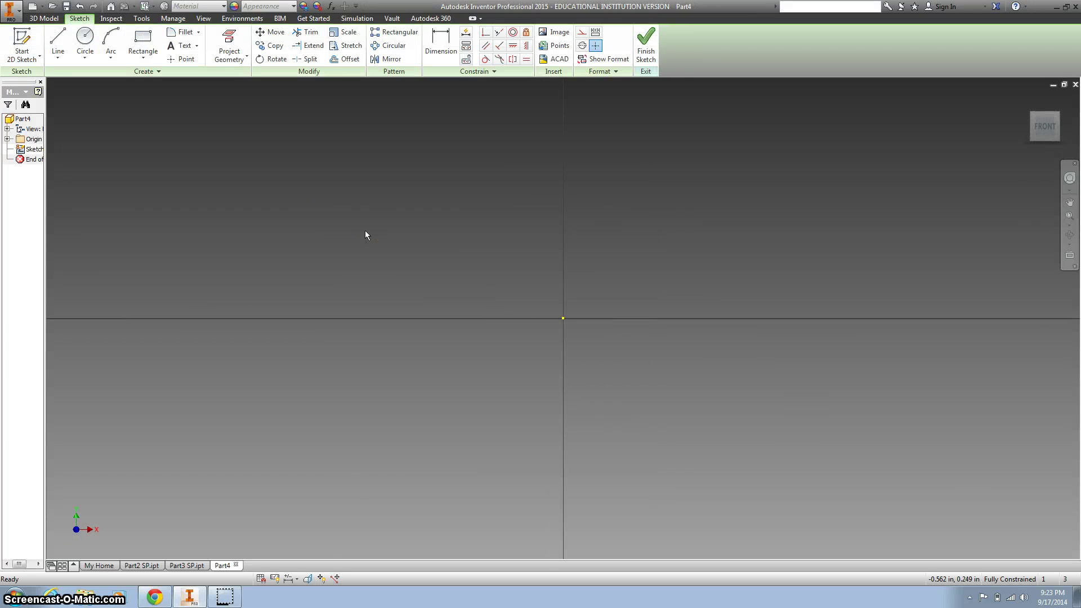
Step: Snap Inventor to the right half and the browser drawing to the left half
key(super+Right)
click(357, 206)
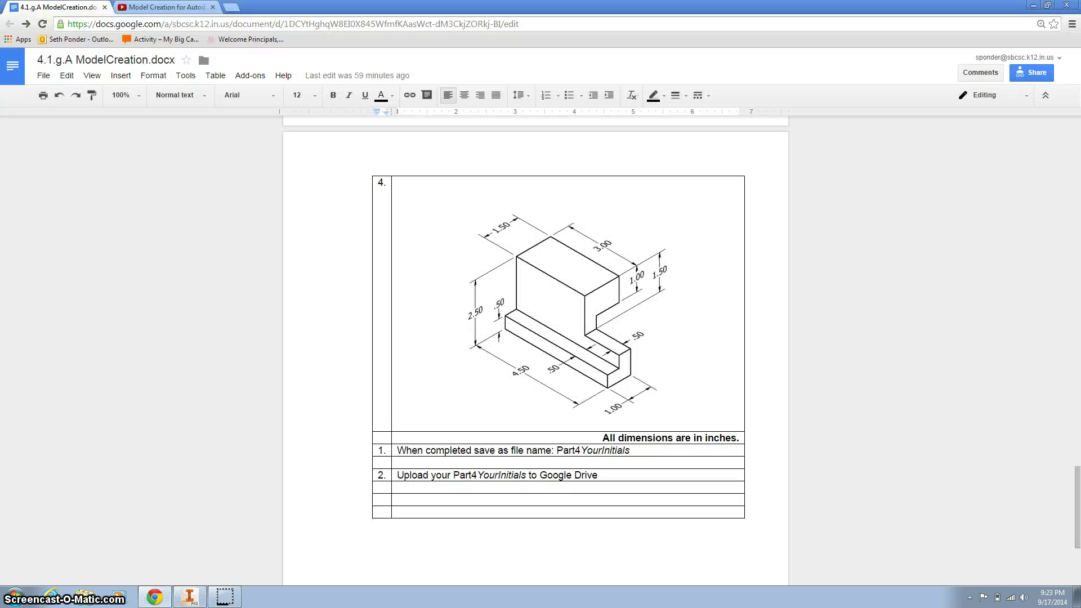
key(super+Left)
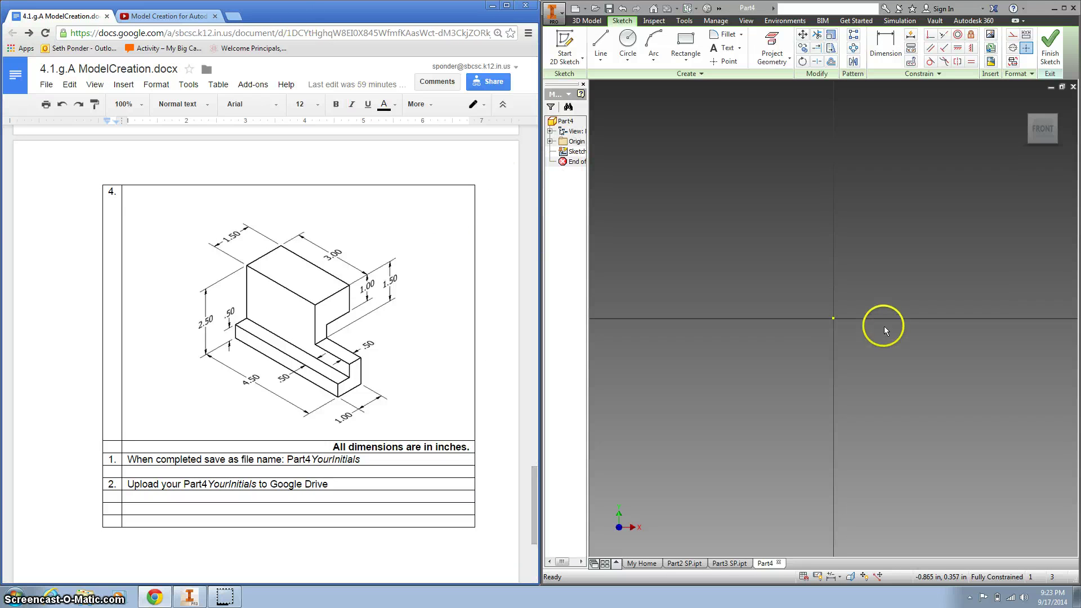
Step: Draw a 4.5 by 0.5 inch rectangle from the sketch origin and fit the view
middle_drag(854, 239, 752, 329)
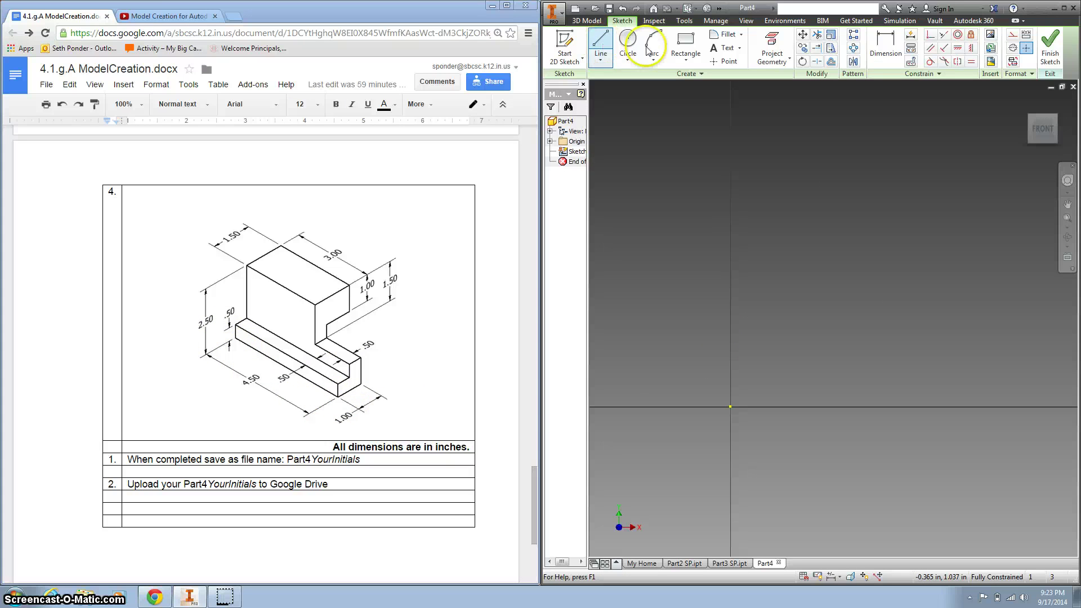
click(685, 42)
click(730, 407)
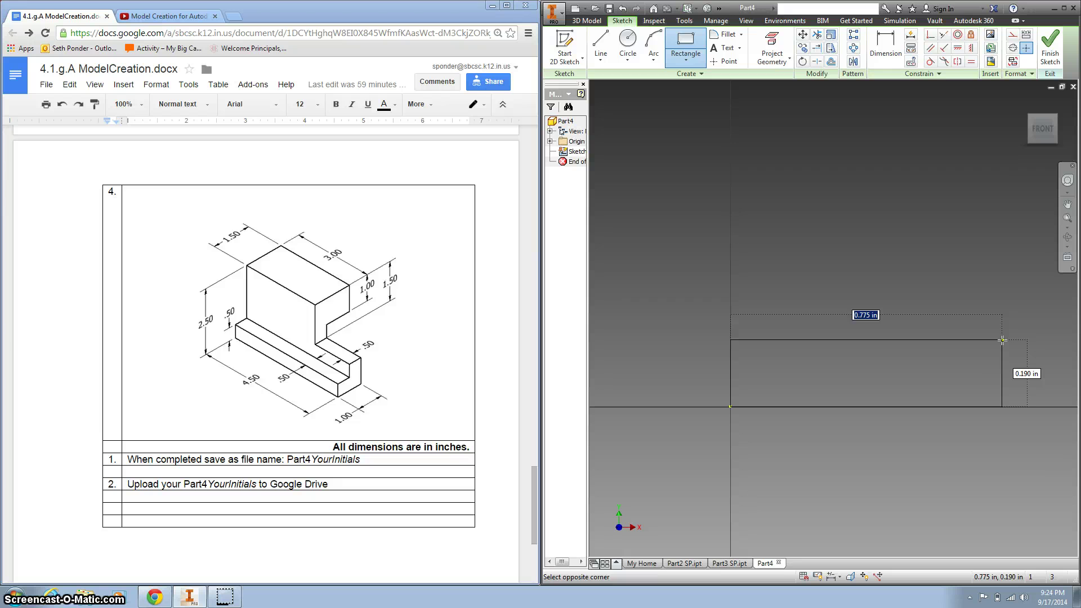
text(.5)
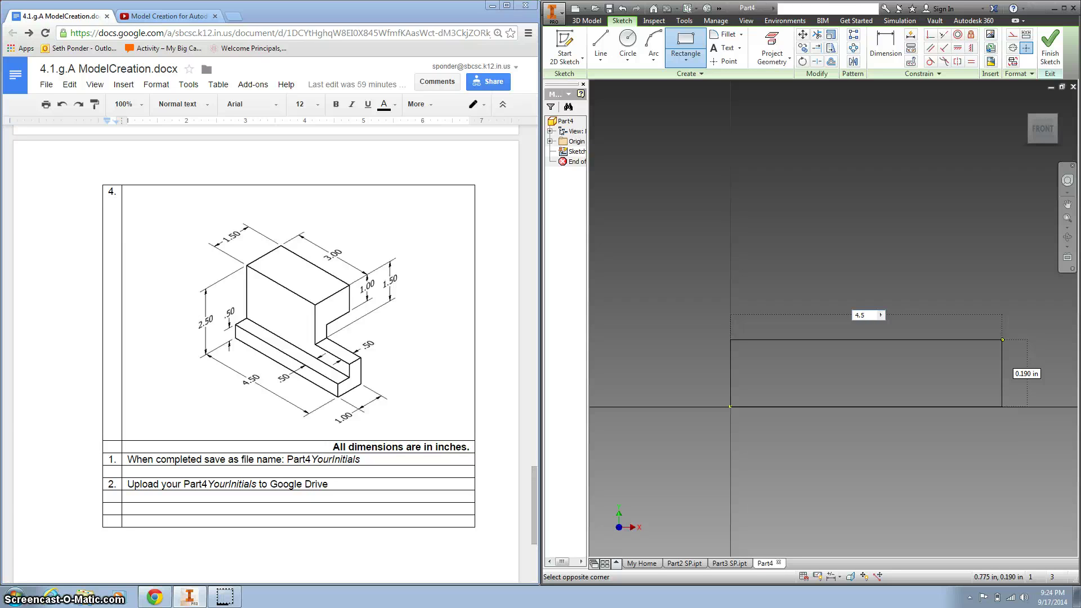
key(Tab)
text(0.500)
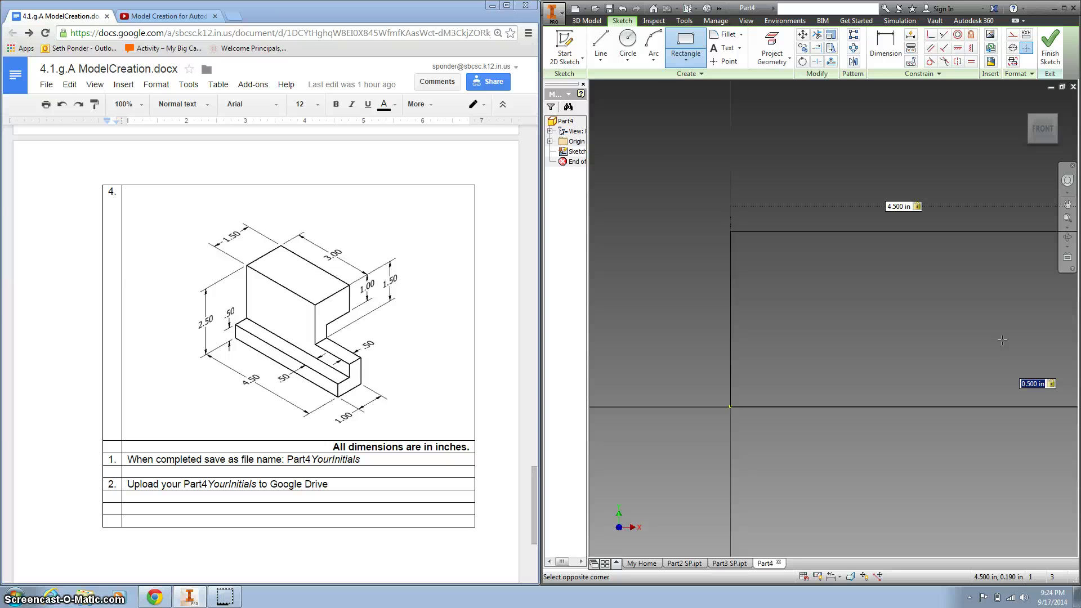
click(996, 321)
click(1041, 129)
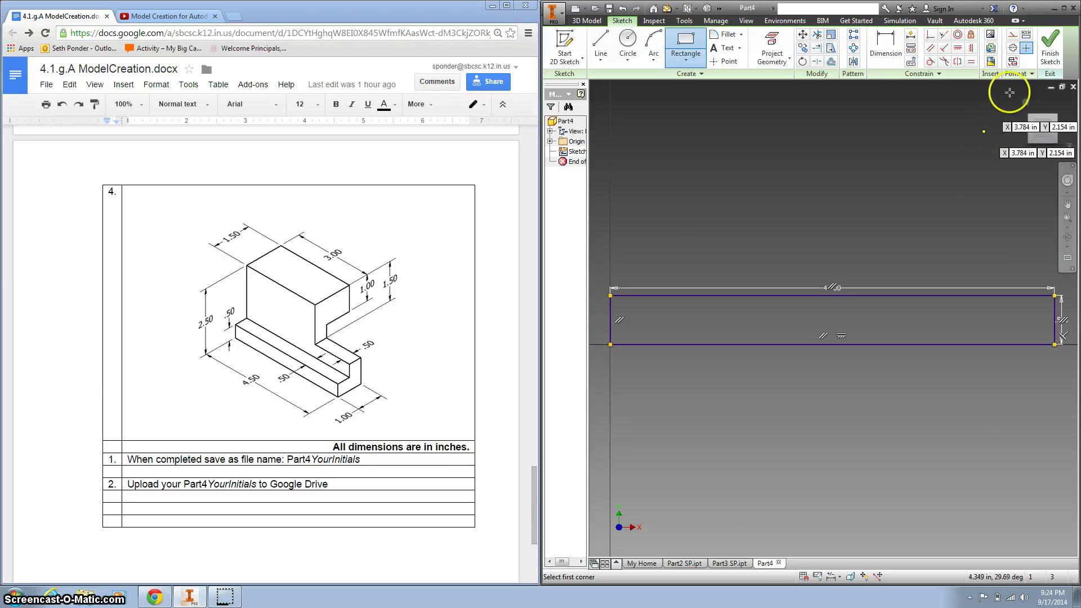
Step: Finish the sketch and extrude the rectangle 1 inch in Direction 2 into a base block
click(1050, 54)
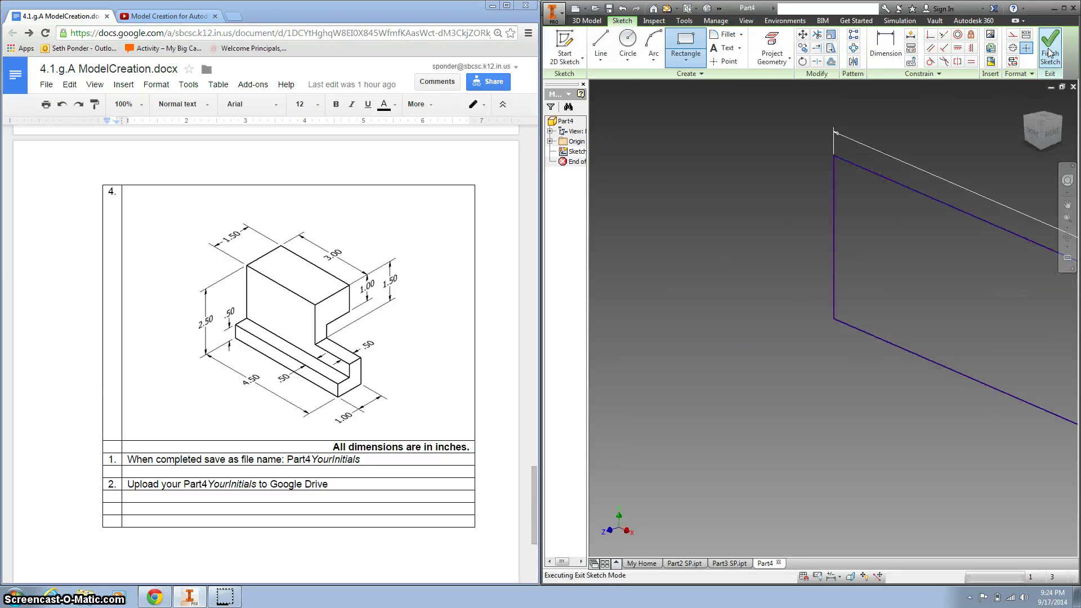
click(1025, 103)
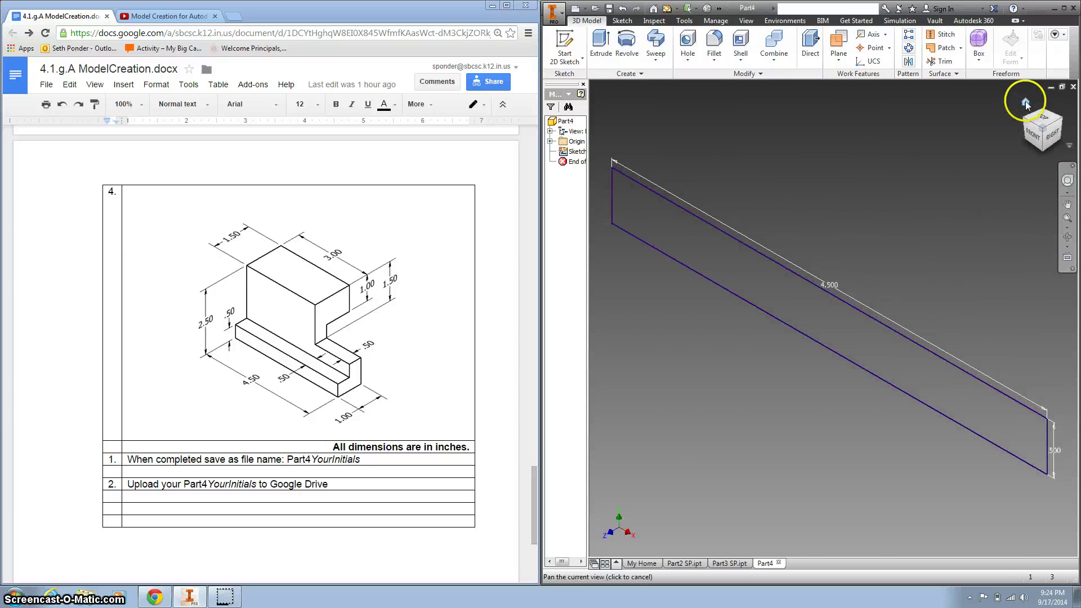
click(600, 42)
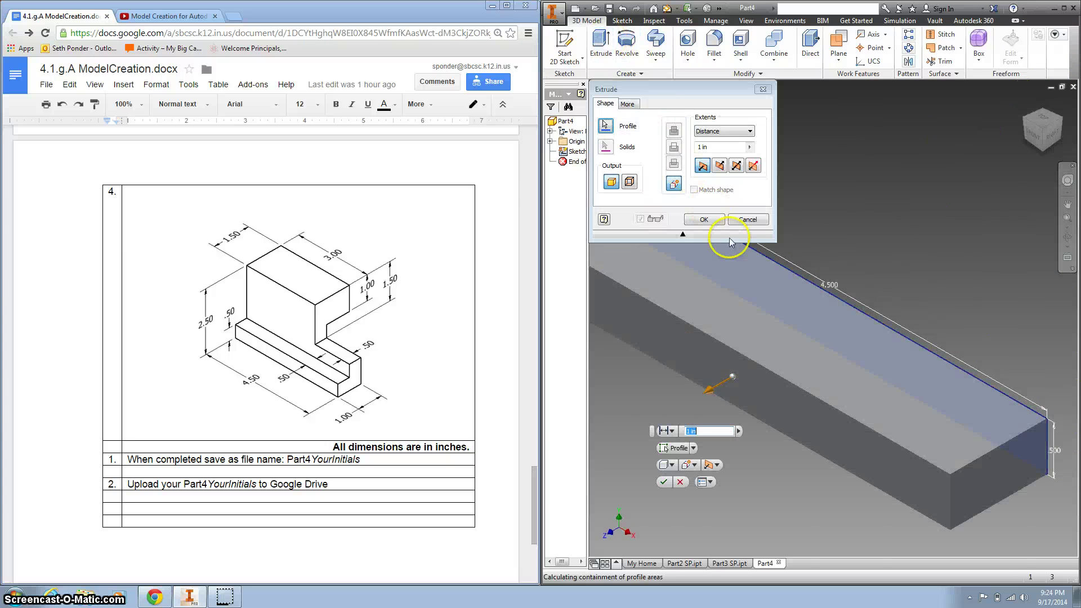
click(718, 166)
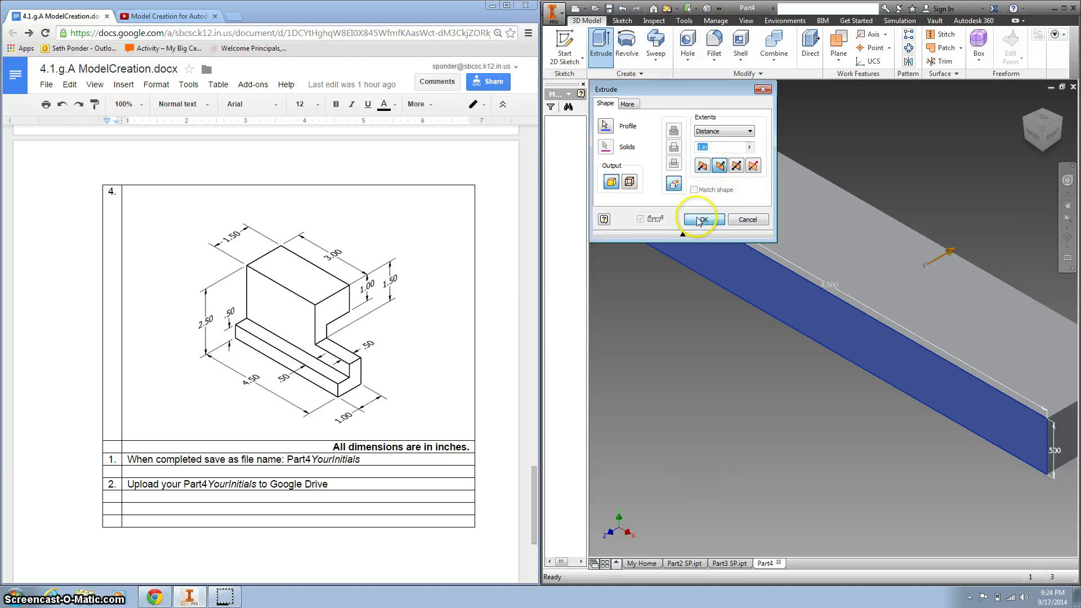
click(698, 220)
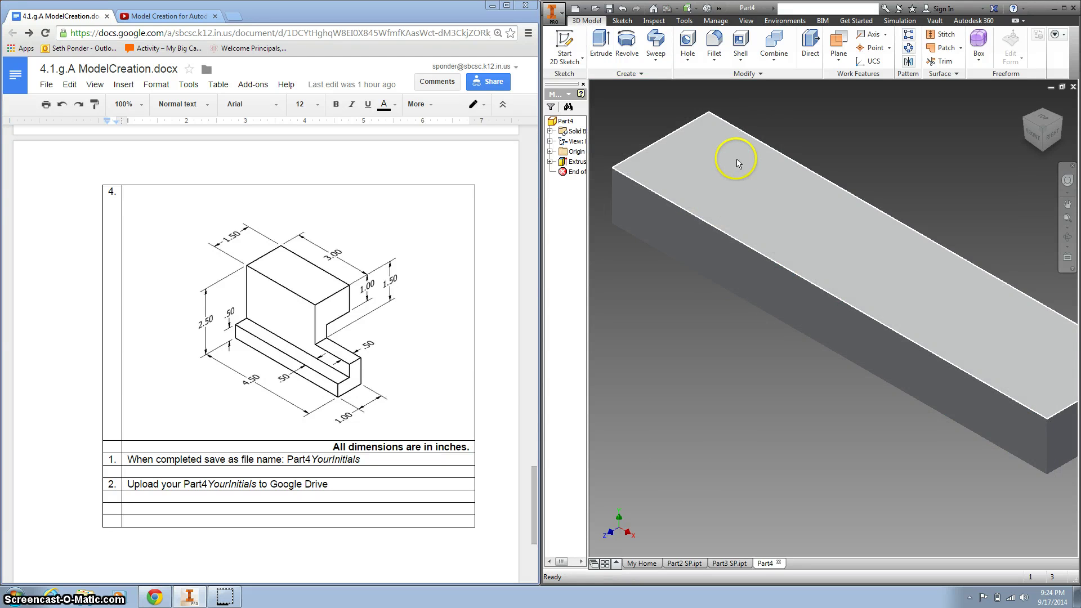
Step: Start a sketch on the block's top face and project its edges into it
click(719, 137)
click(767, 125)
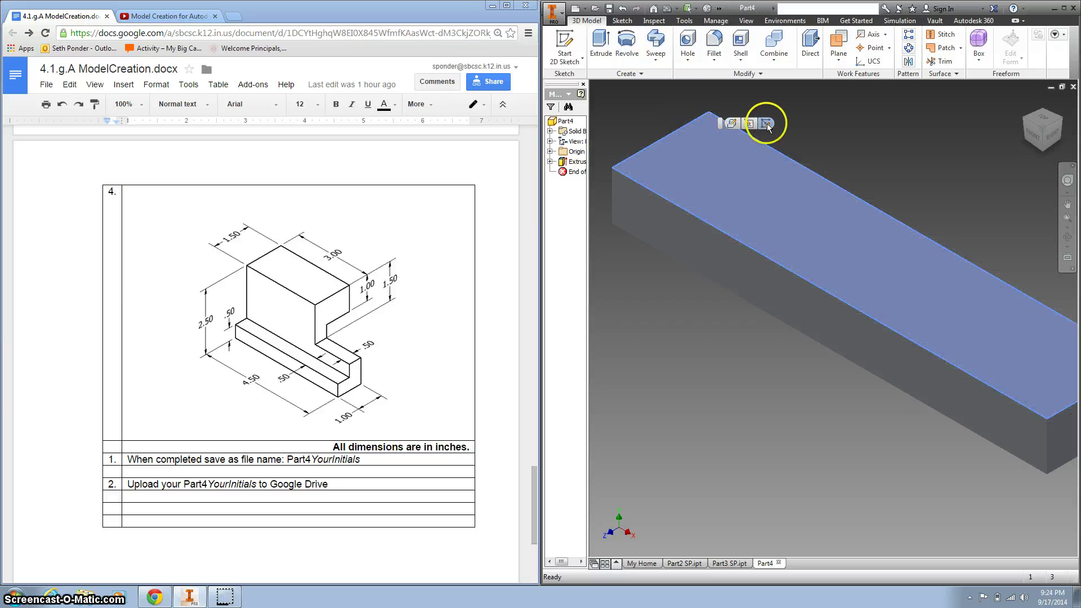
click(766, 124)
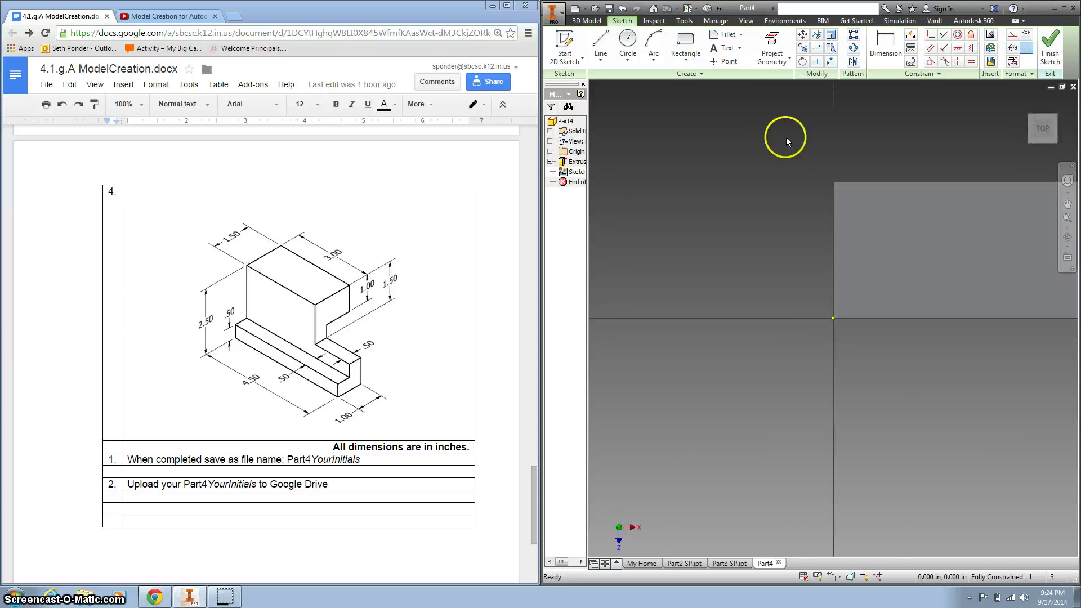
click(1039, 130)
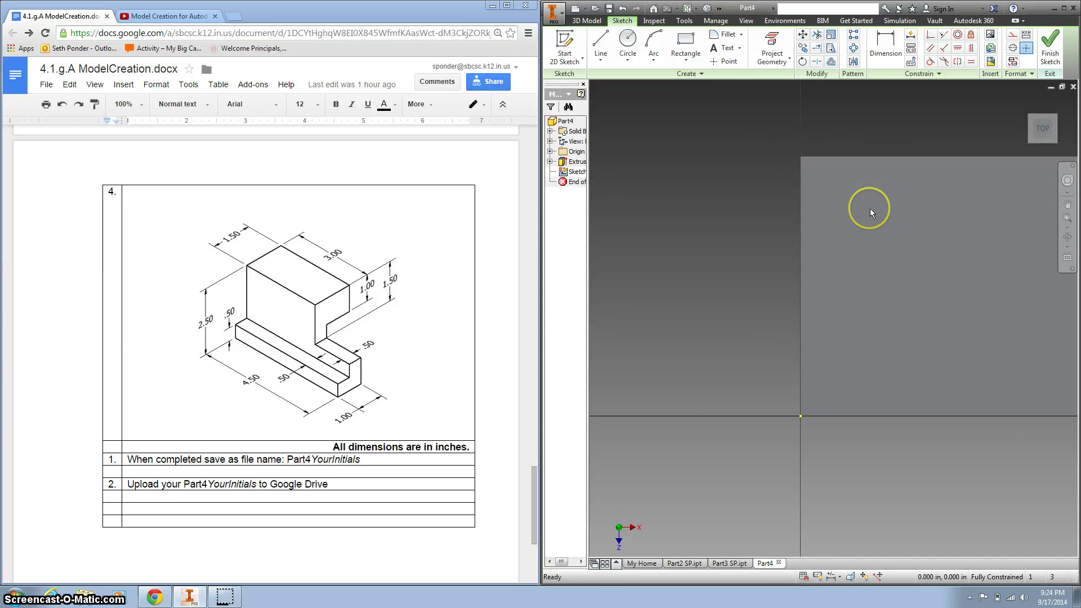
middle_drag(875, 209, 719, 317)
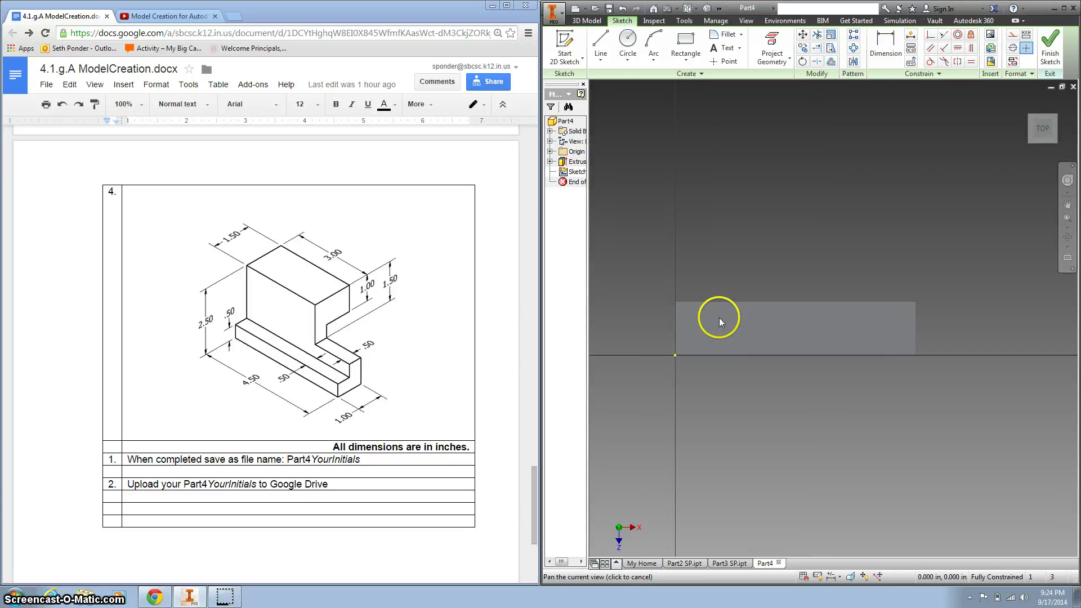
click(771, 41)
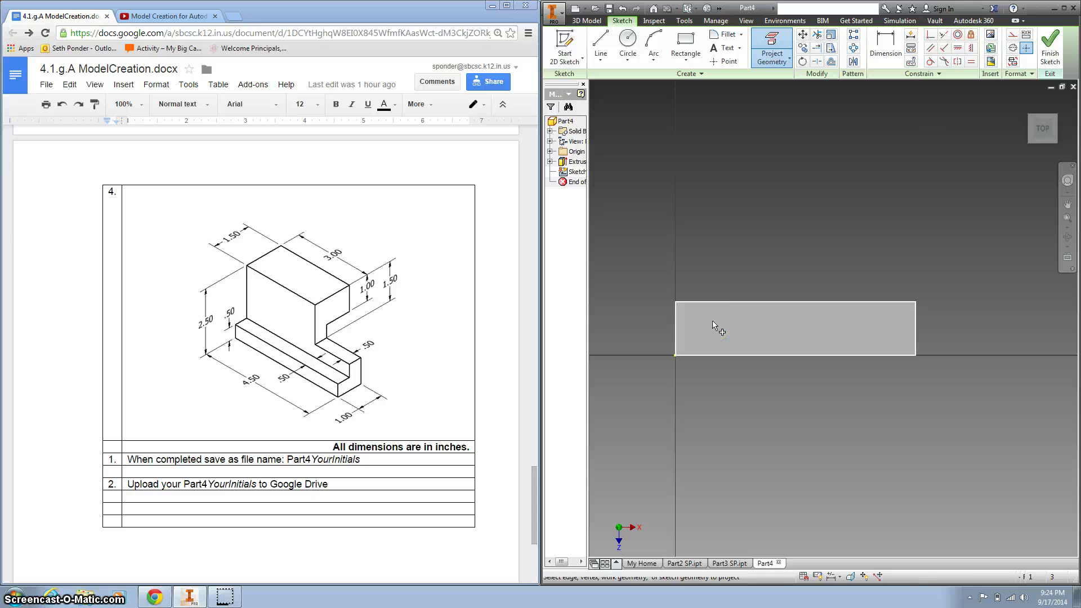
click(680, 248)
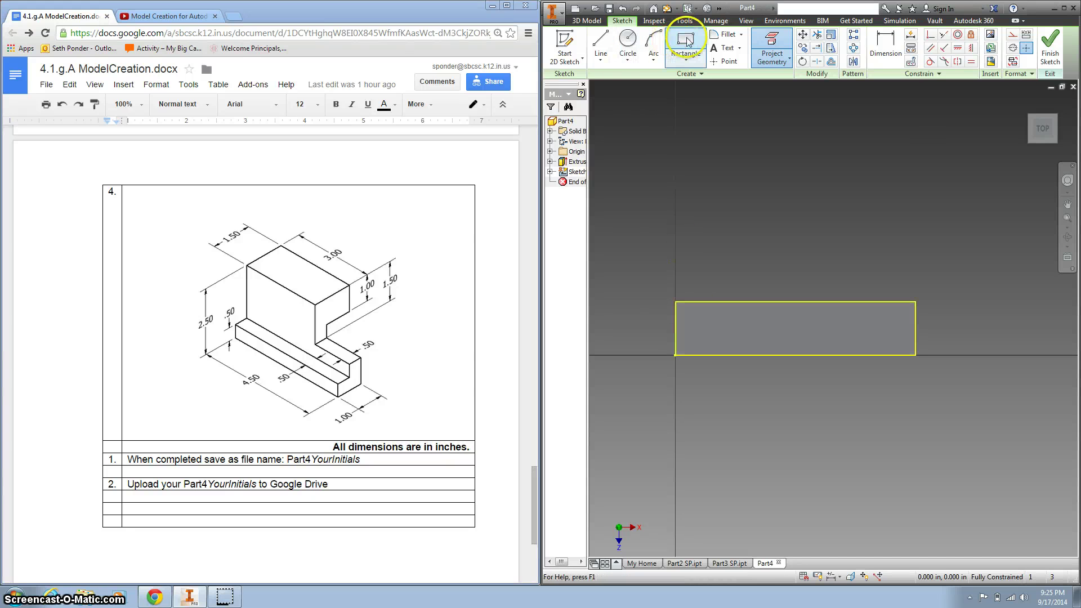
Step: Draw a 4.5 by 0.5 inch rectangle from the projected corner
click(687, 41)
click(676, 303)
text(4.5)
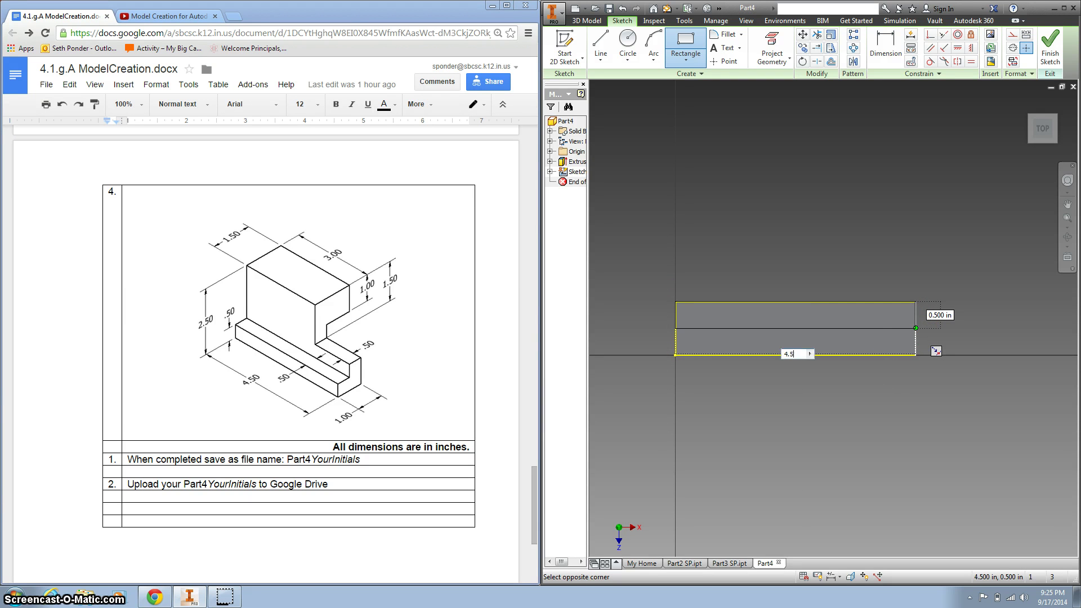
key(Tab)
text(.5)
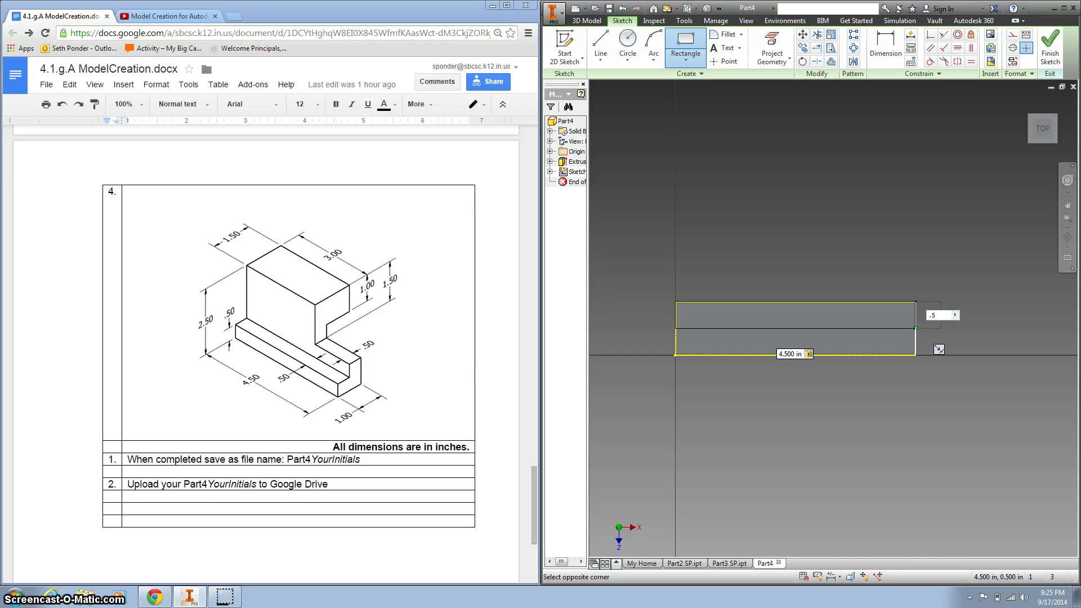
key(Return)
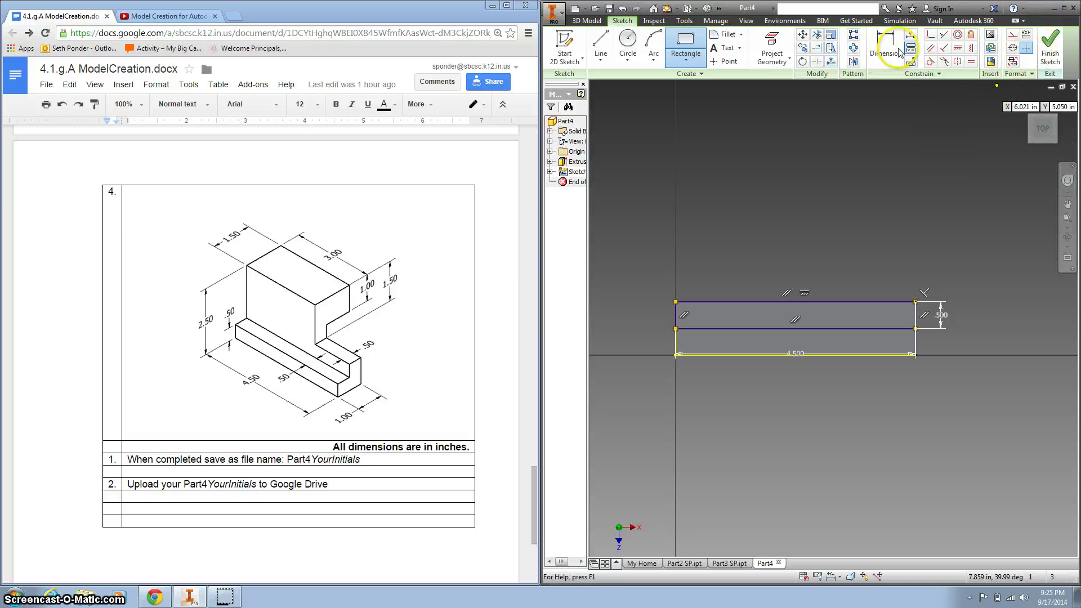
Step: Finish the sketch and extrude the back strip up 0.5 in, then return to home view
click(1050, 43)
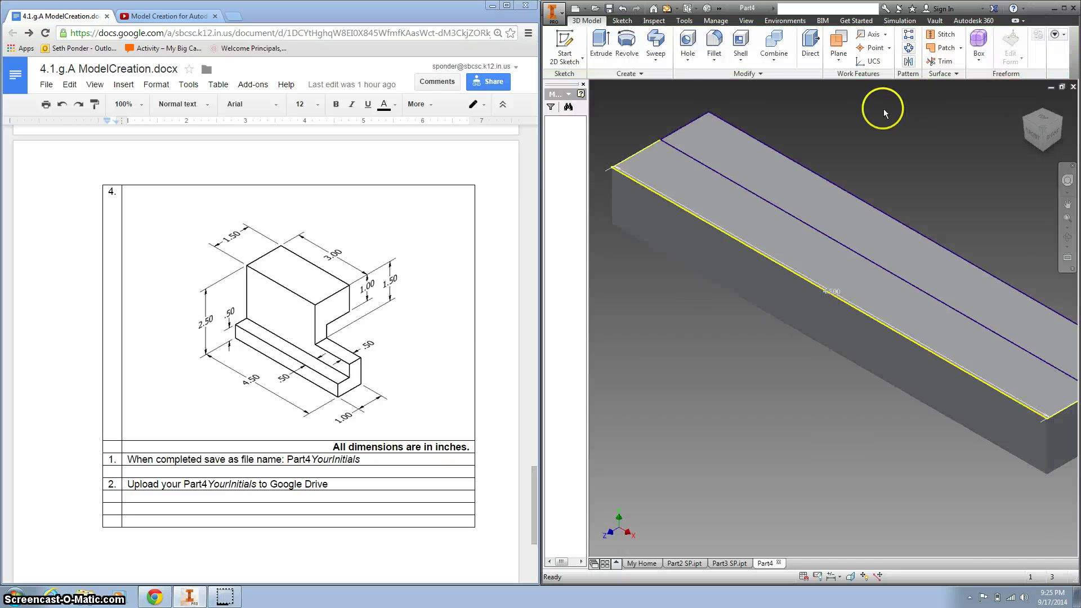
click(605, 39)
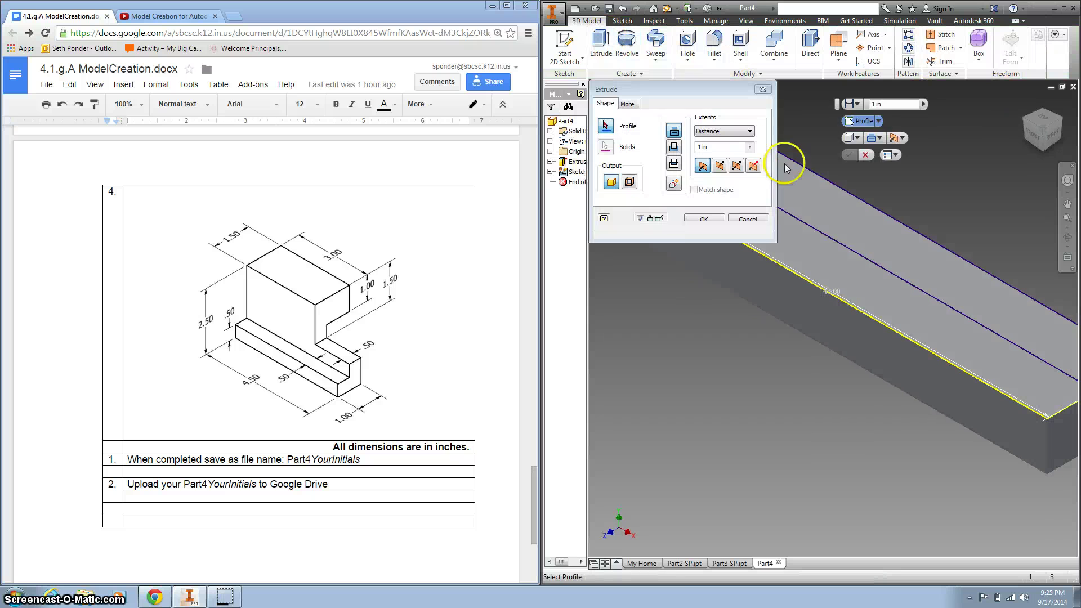
click(828, 212)
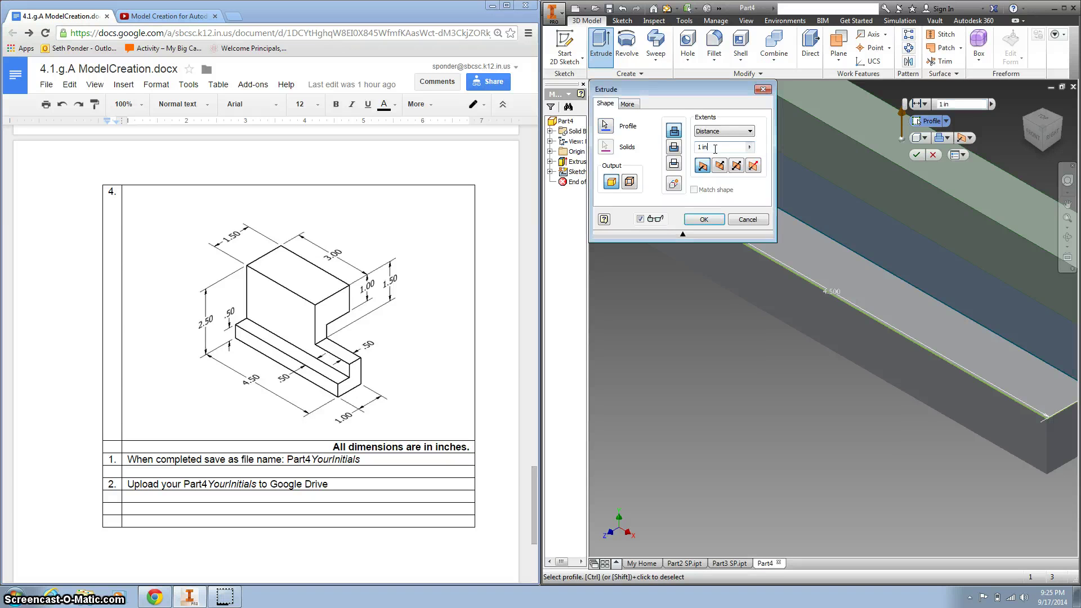
click(696, 149)
text(.5)
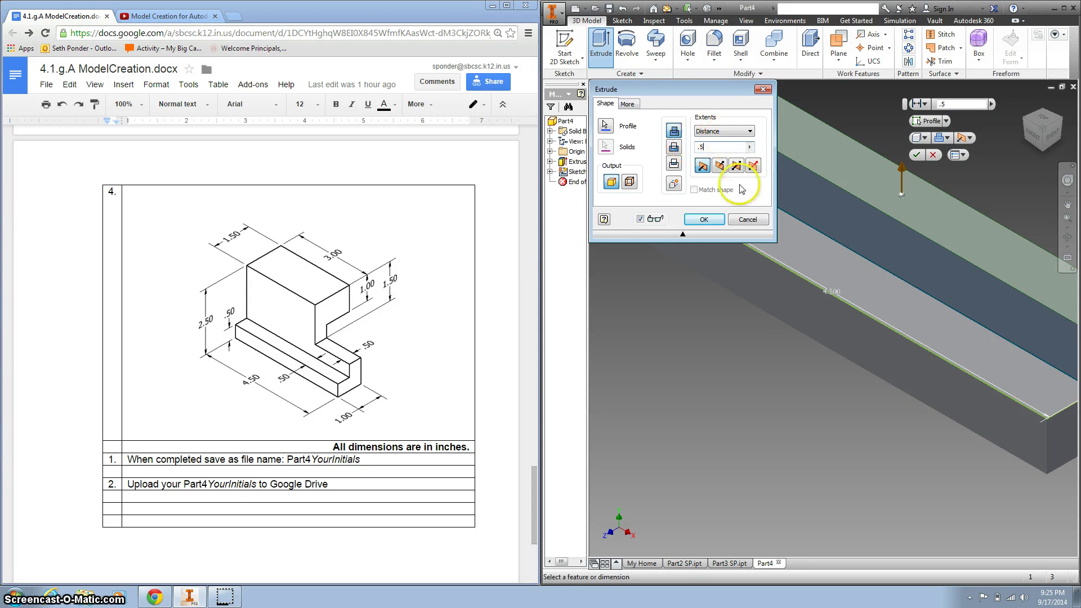
key(Return)
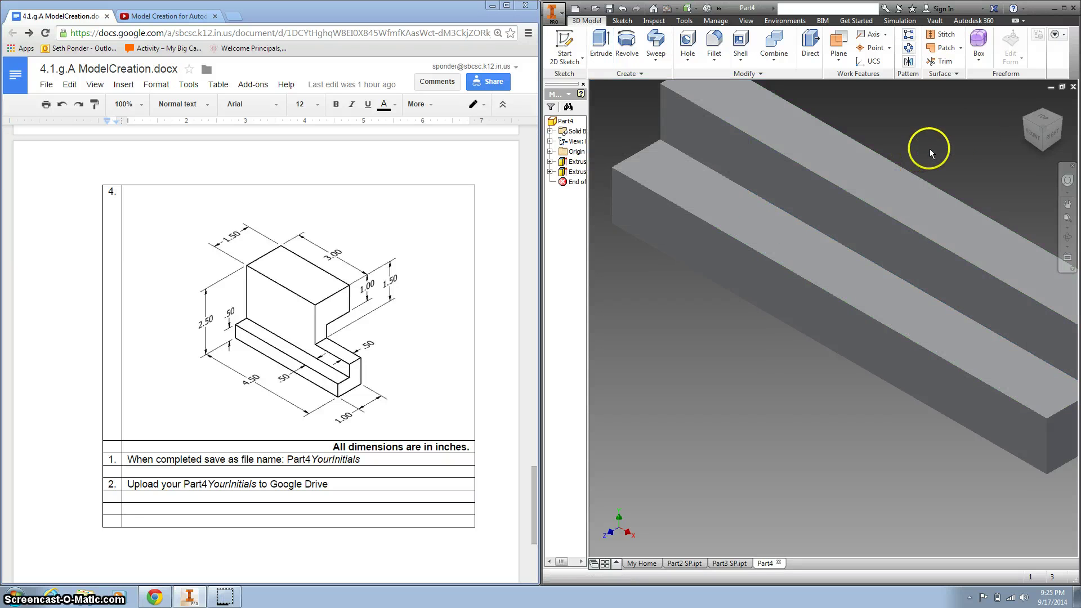
click(1024, 104)
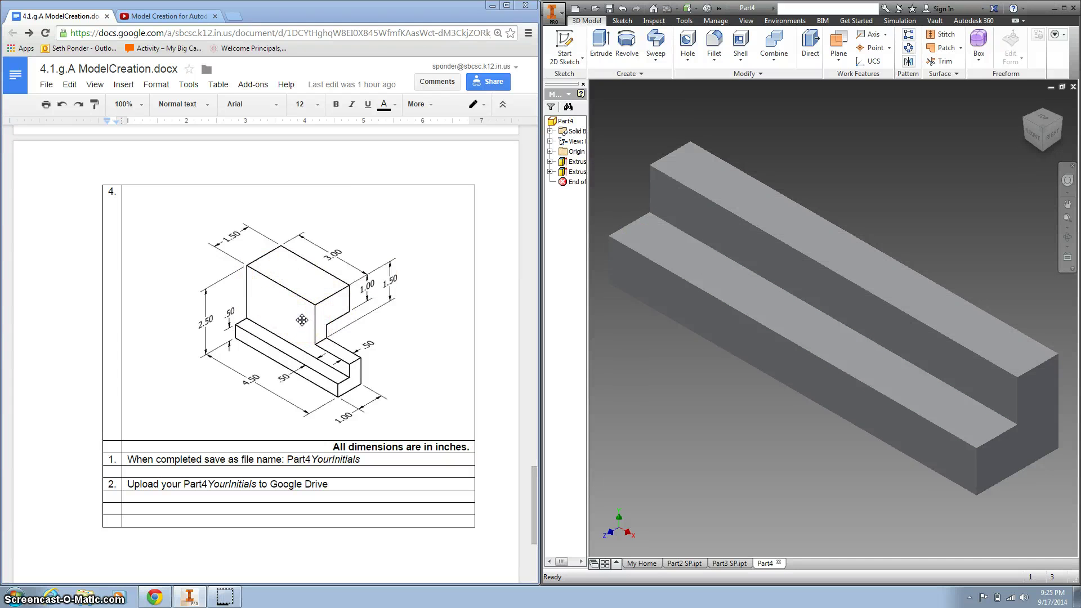
Step: Start a sketch on the raised strip's top face and project its outline
click(697, 162)
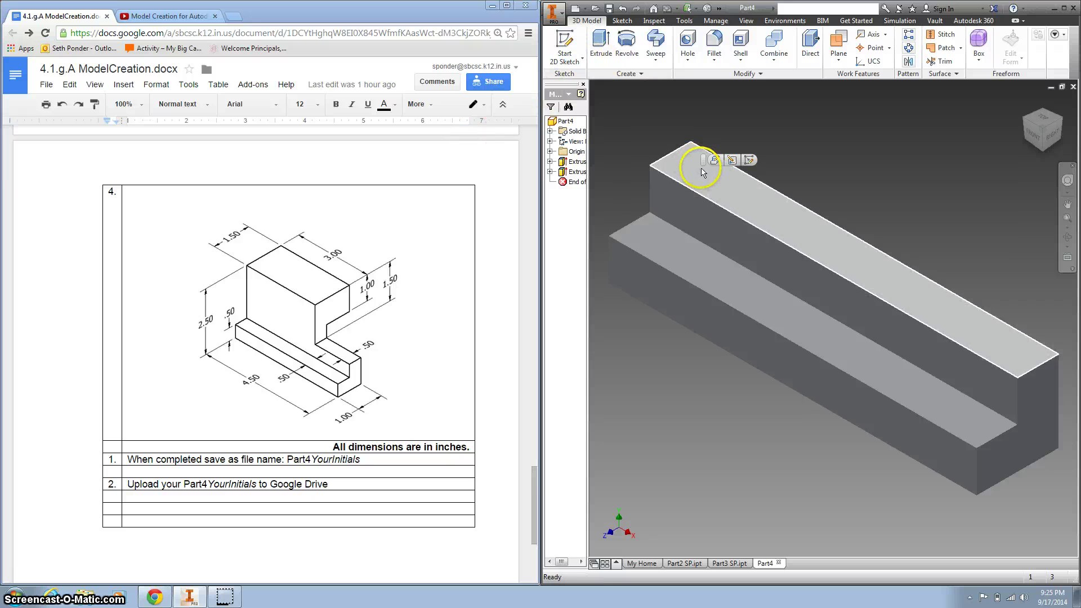
click(749, 160)
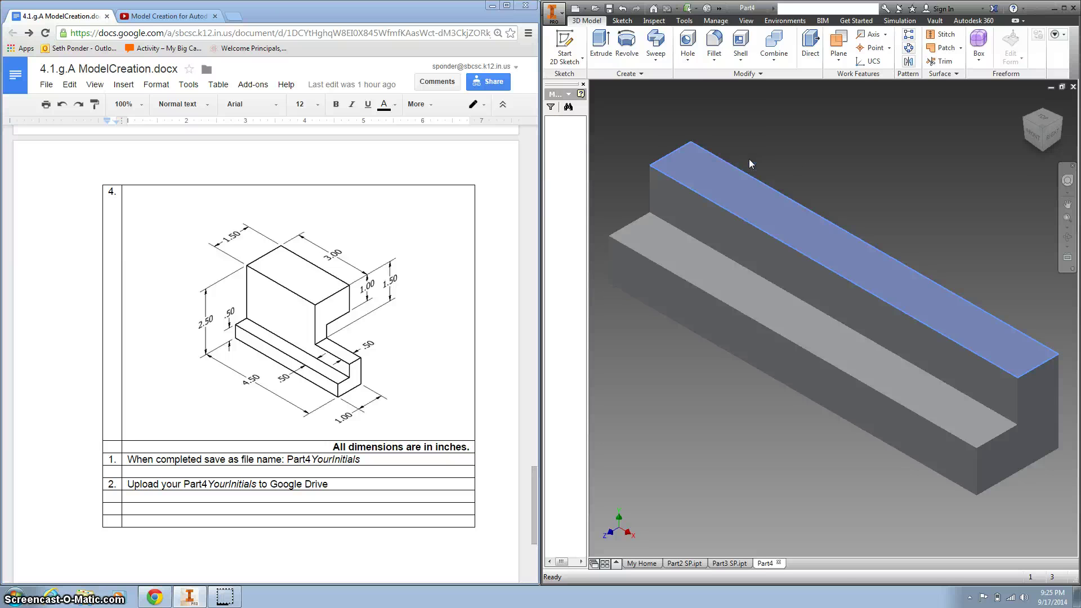
click(770, 48)
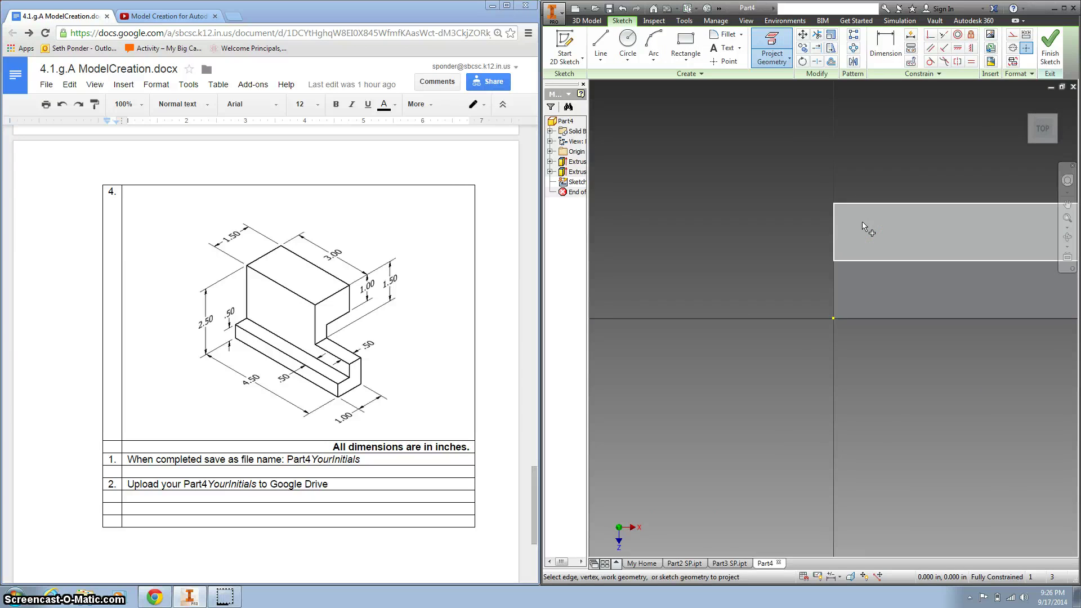
click(866, 227)
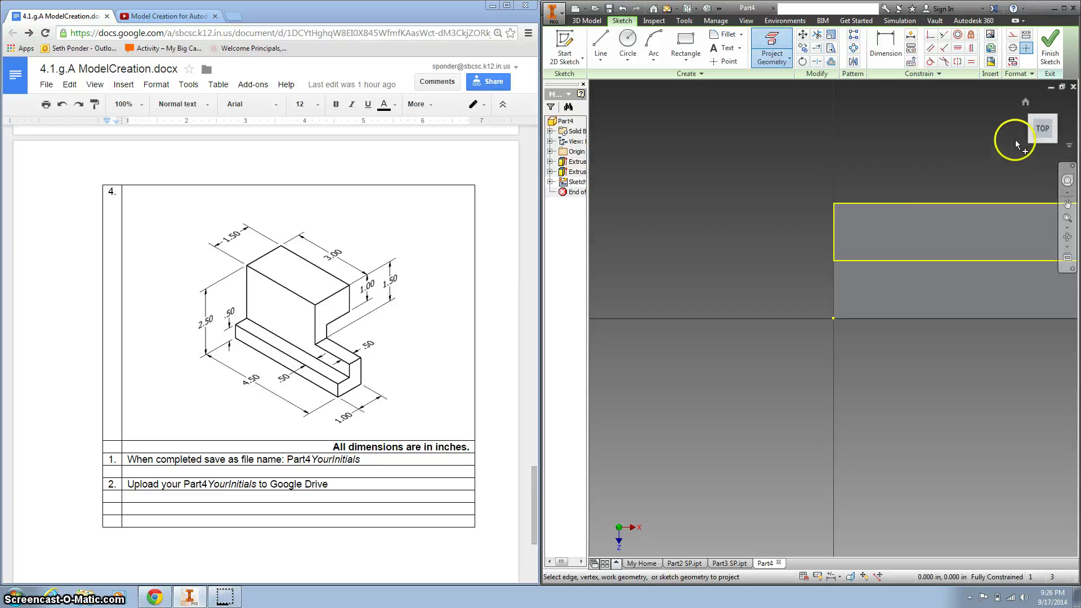
scroll(922, 192, down, 3)
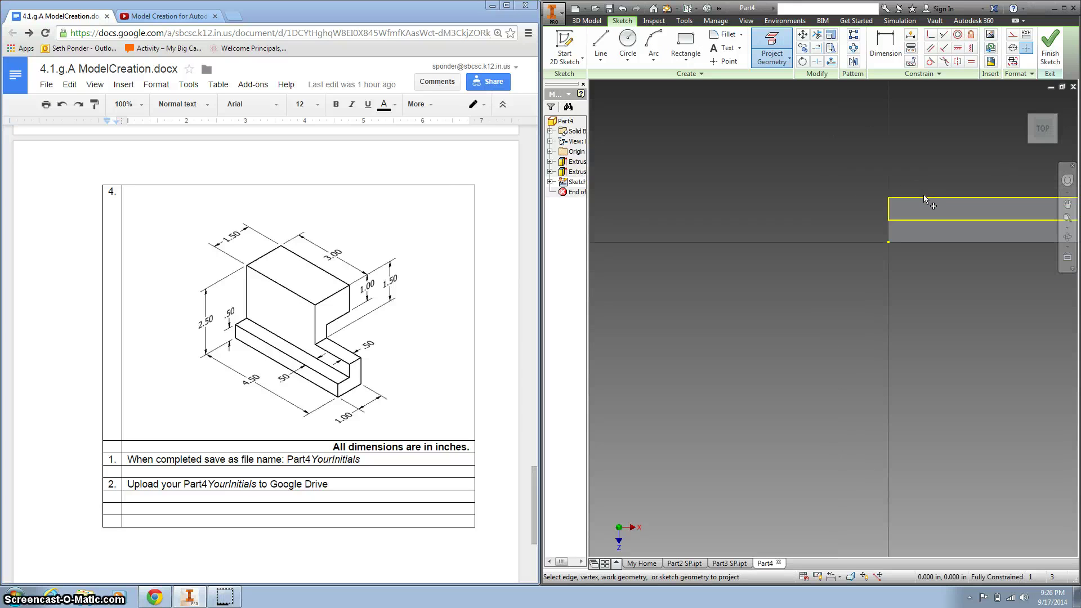
middle_drag(931, 199, 716, 285)
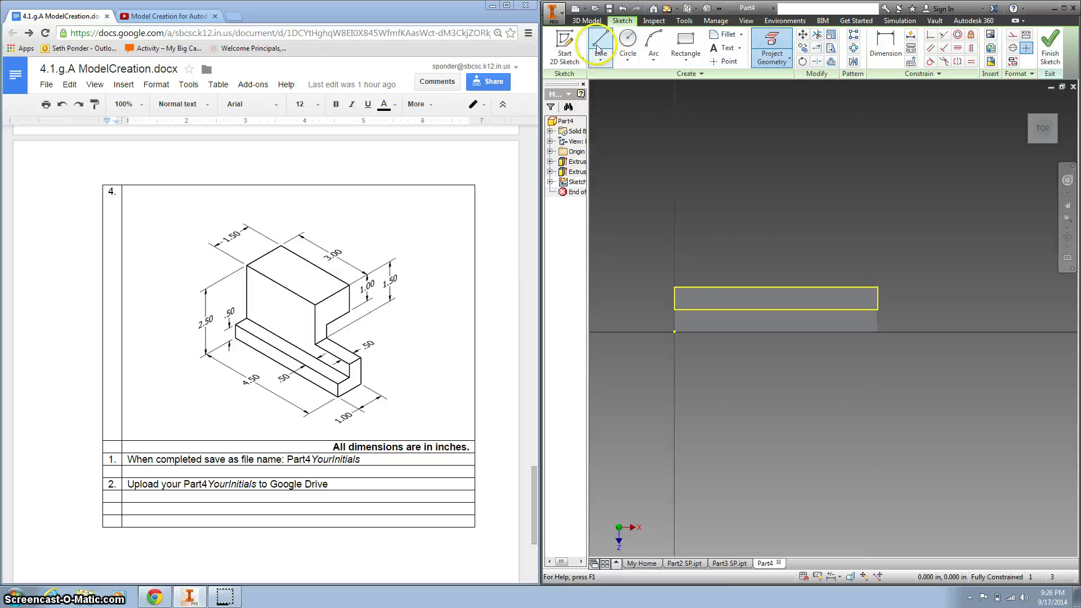
Step: Draw a 3 by 1.5 inch rectangle from the outline's end corner
click(691, 57)
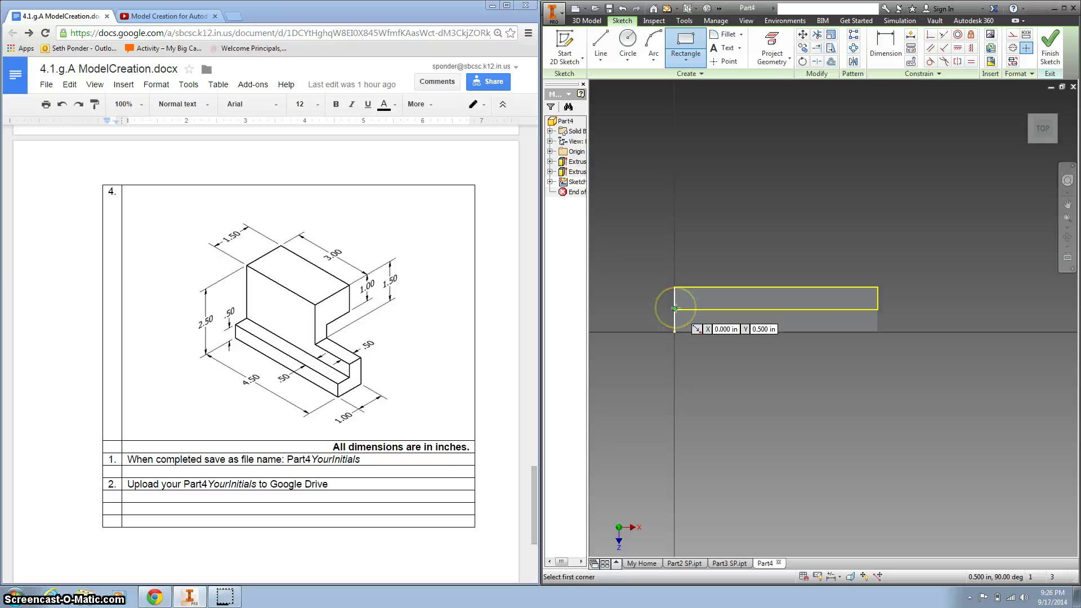
click(675, 309)
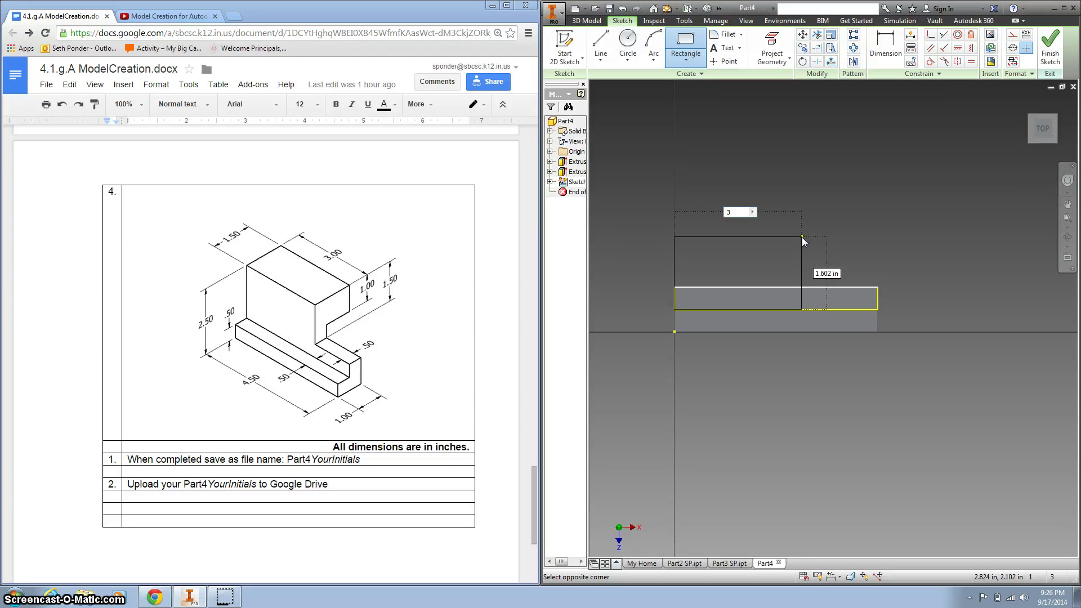
key(Tab)
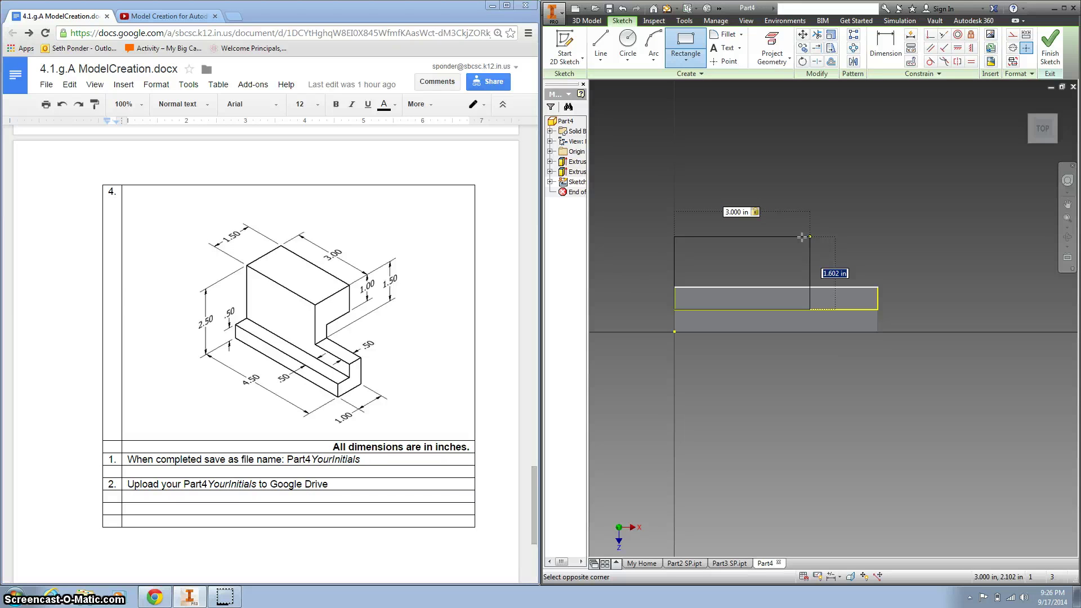
text(1.5)
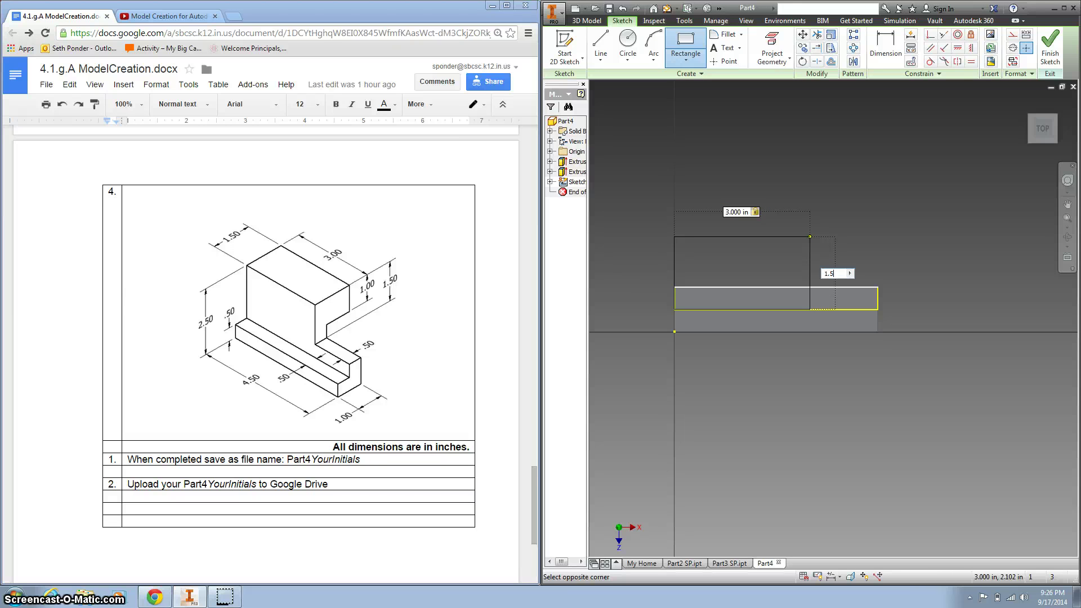
key(Return)
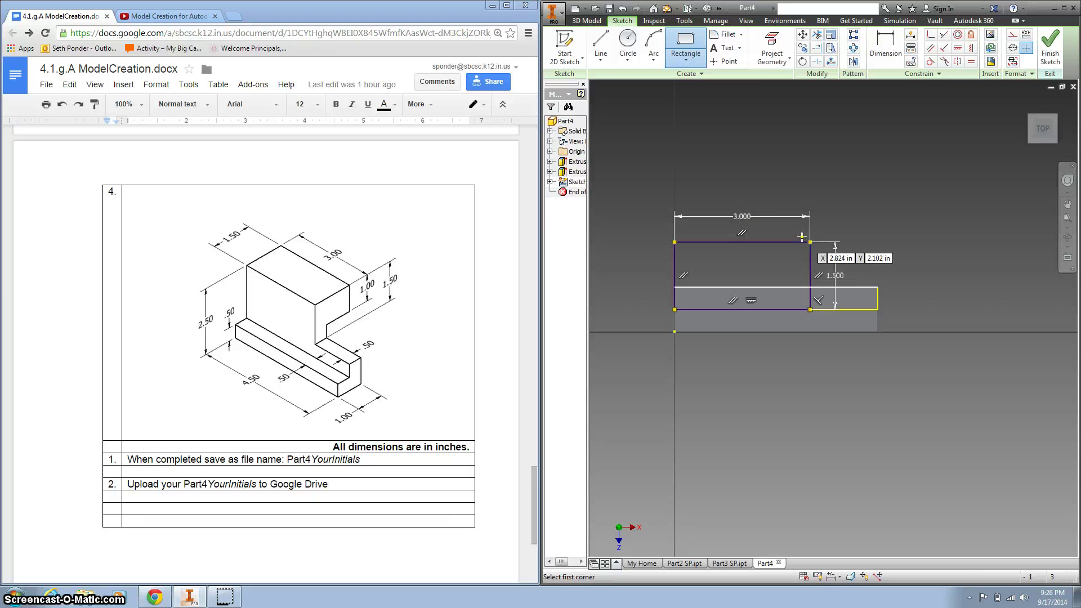
Step: Finish the sketch and extrude the 3 by 1.5 rectangle up 1.5 in into the tall block
click(1049, 47)
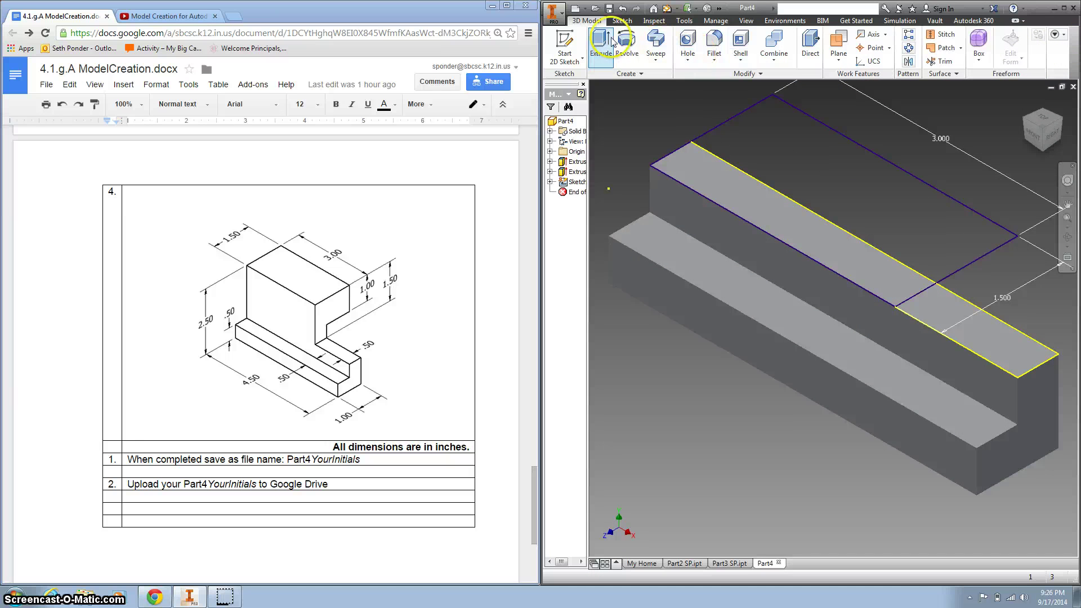
click(601, 42)
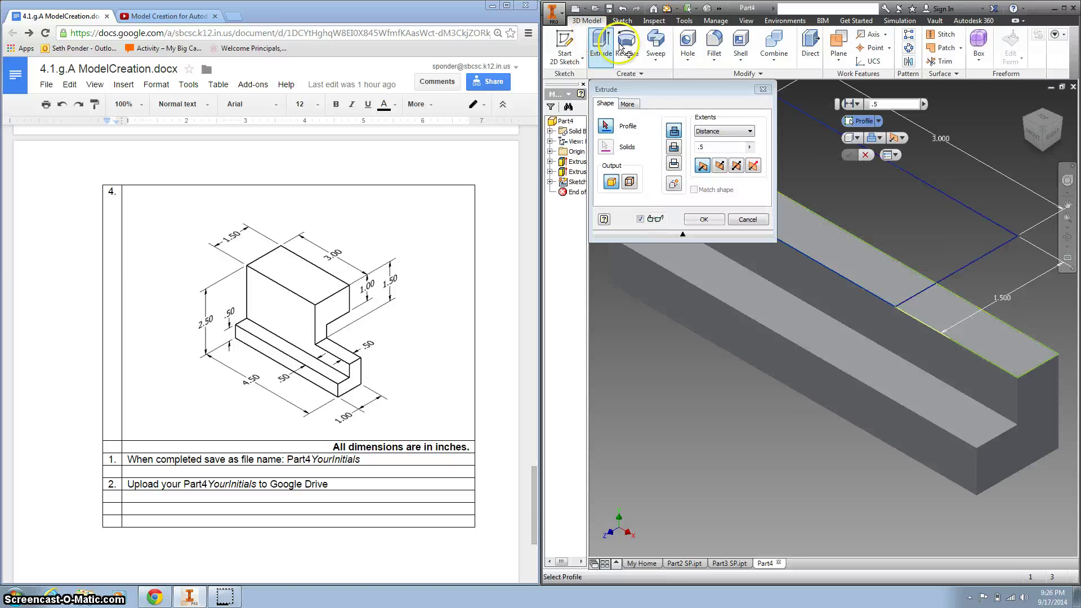
click(909, 206)
text(1.5)
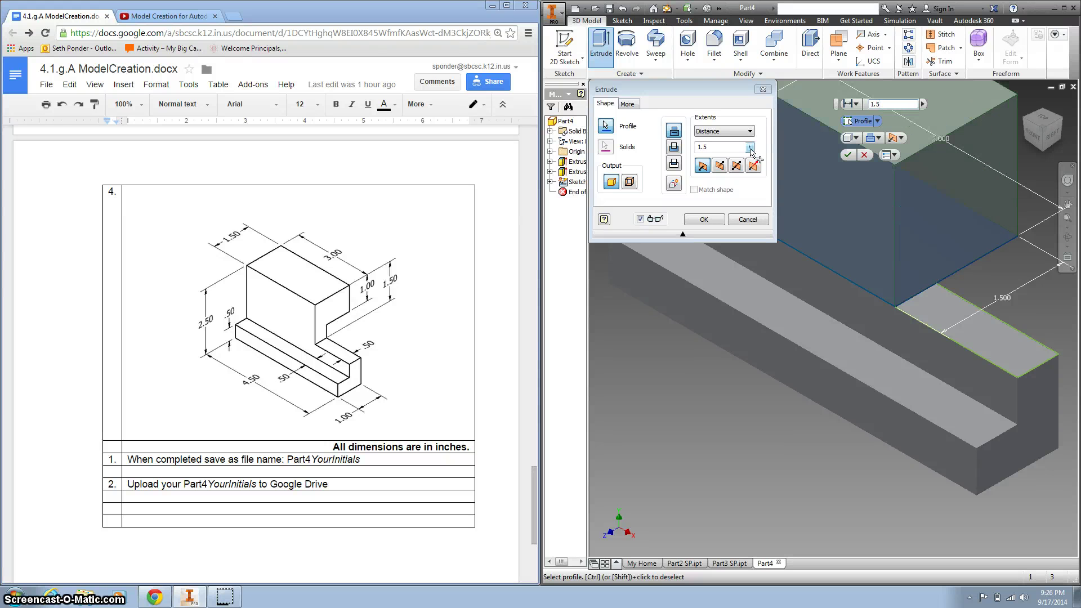
key(Return)
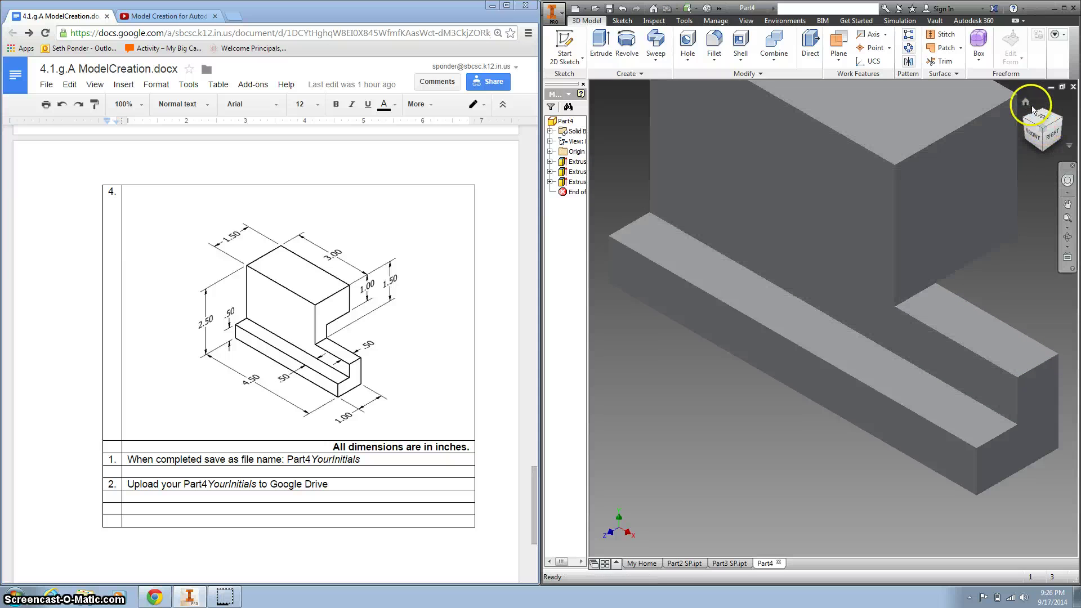
click(1027, 104)
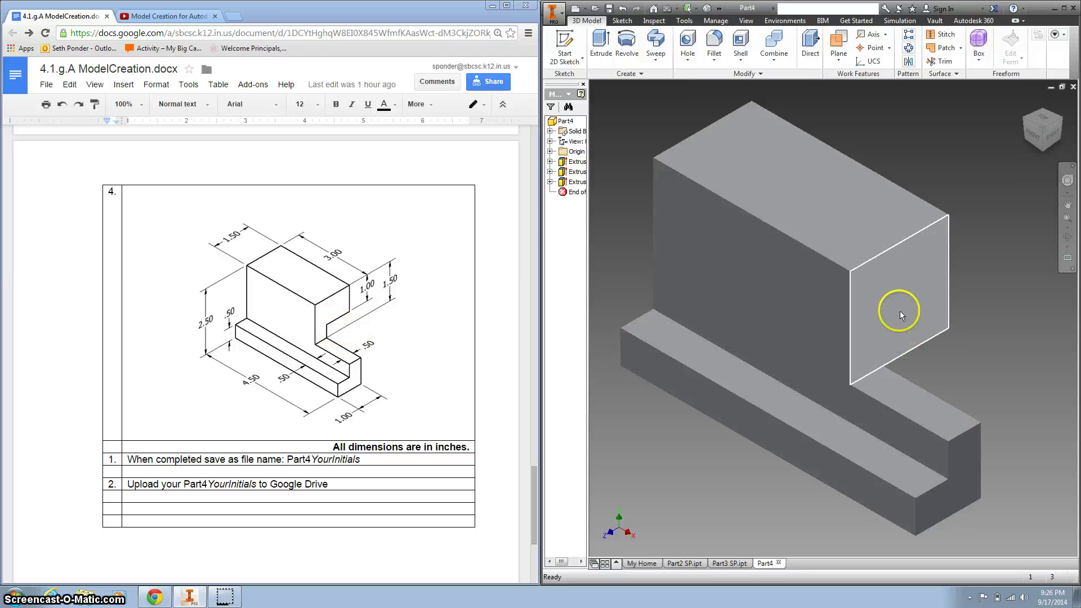
Step: Start a sketch on the tall block's end face and project its outline
click(932, 312)
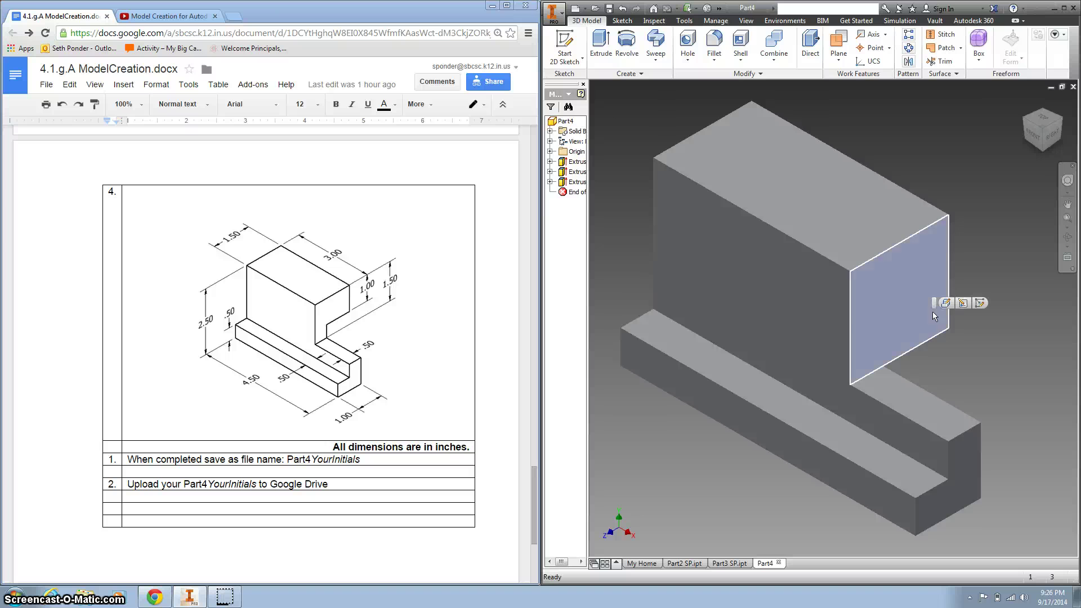
click(981, 304)
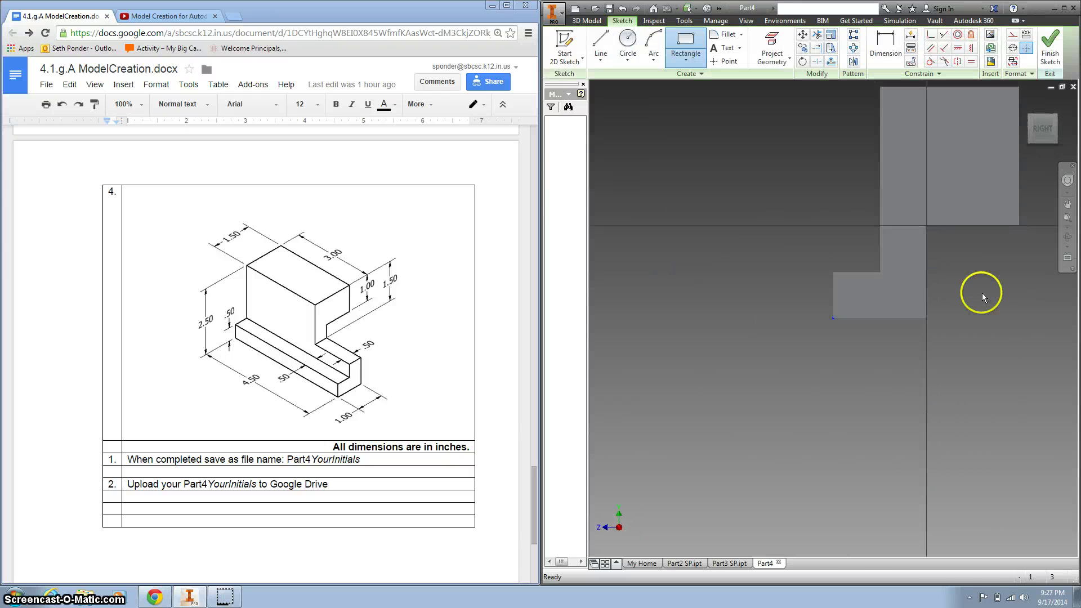
key(Escape)
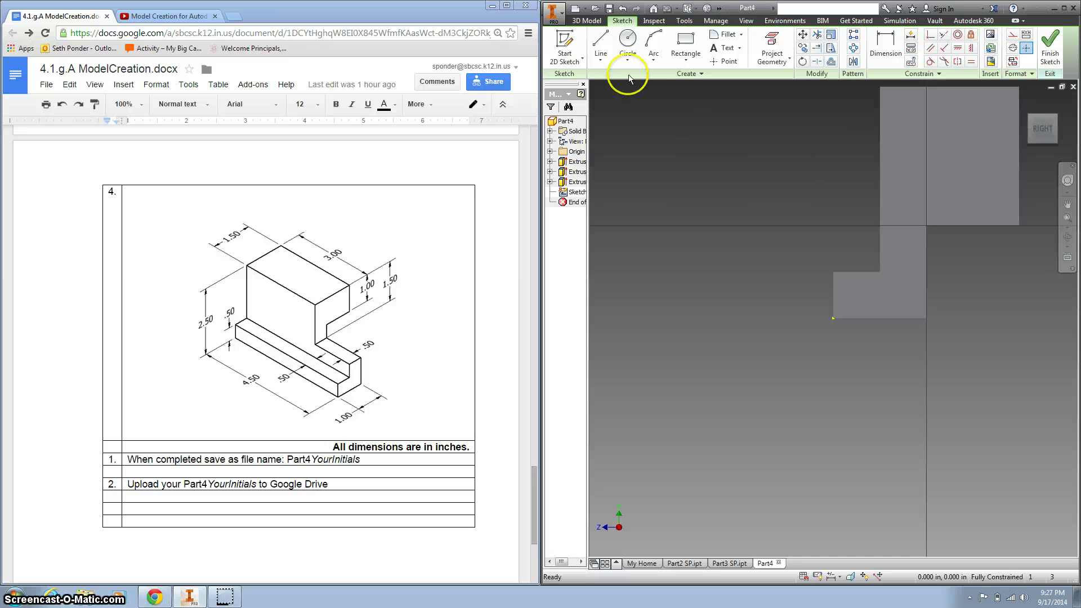
click(755, 50)
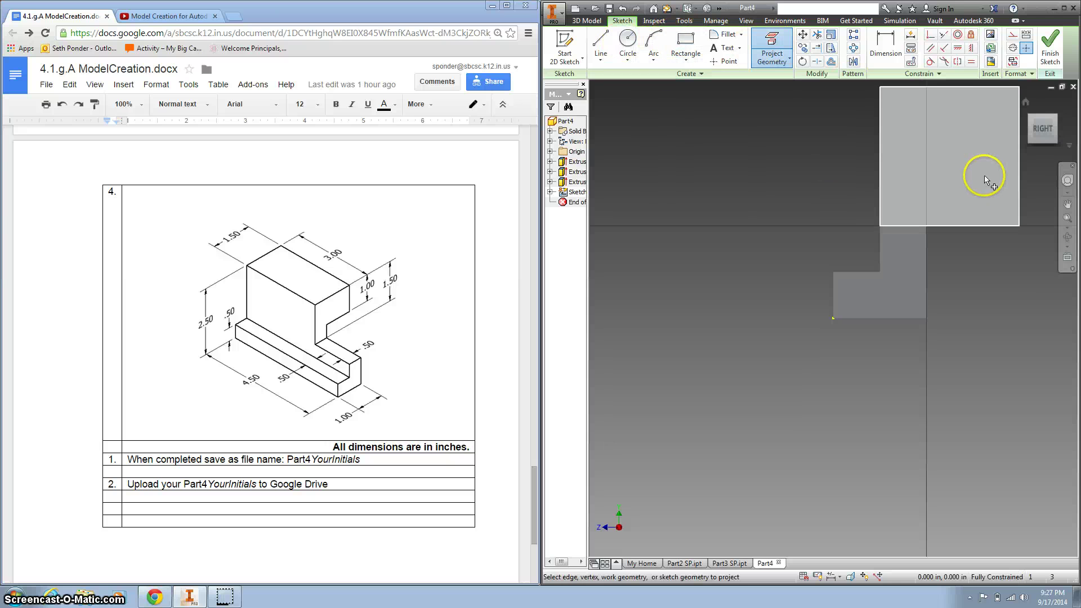
click(939, 165)
Step: Draw a 1.000 by .500 inch rectangle at the face's bottom-right corner and finish the sketch
click(685, 44)
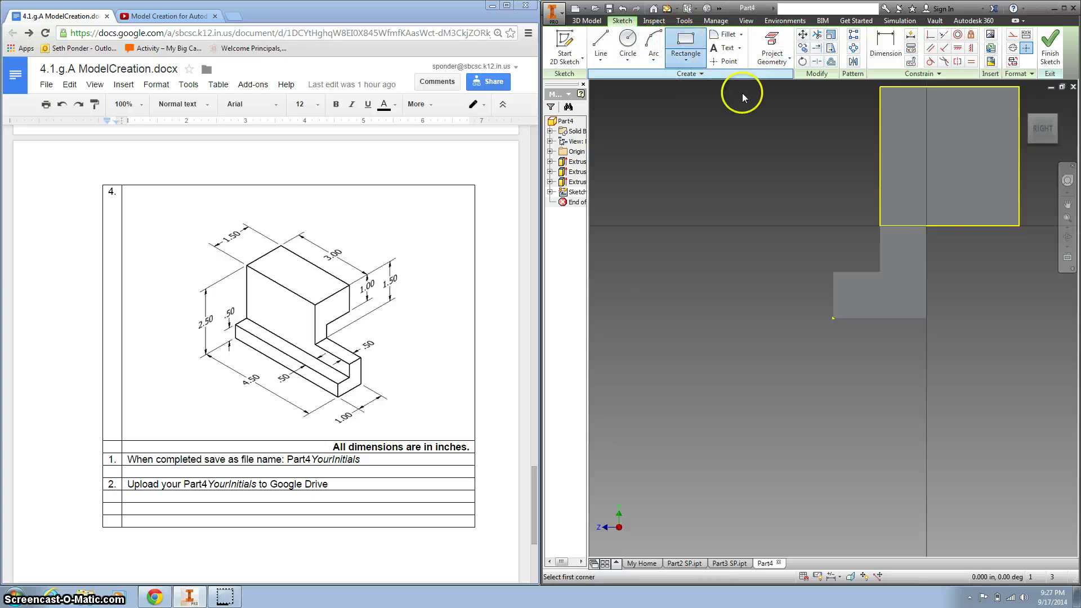
click(1019, 226)
text(1.5)
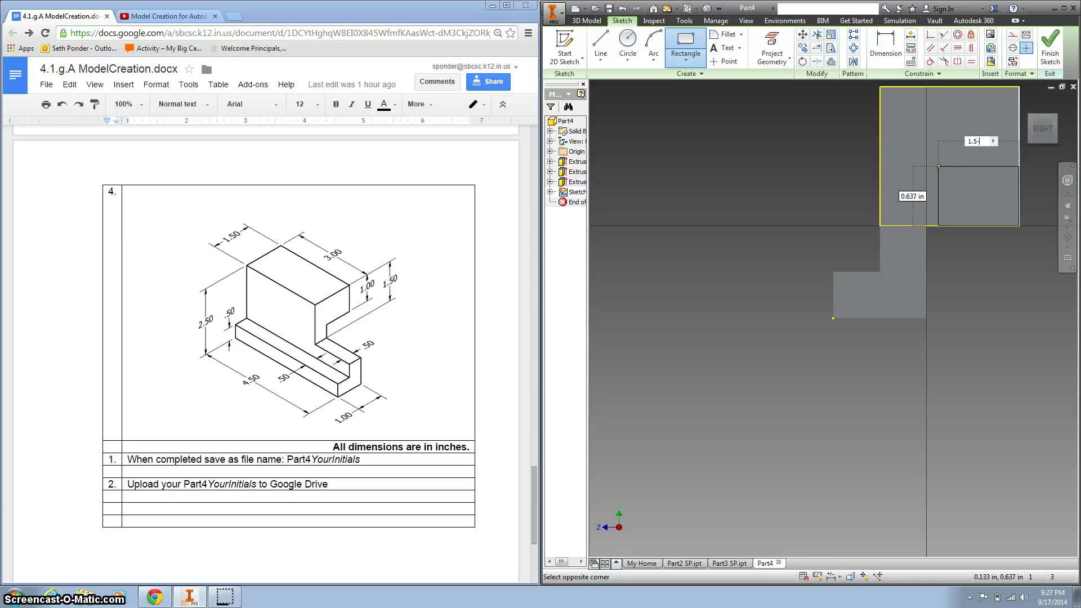
text(0)
key(Tab)
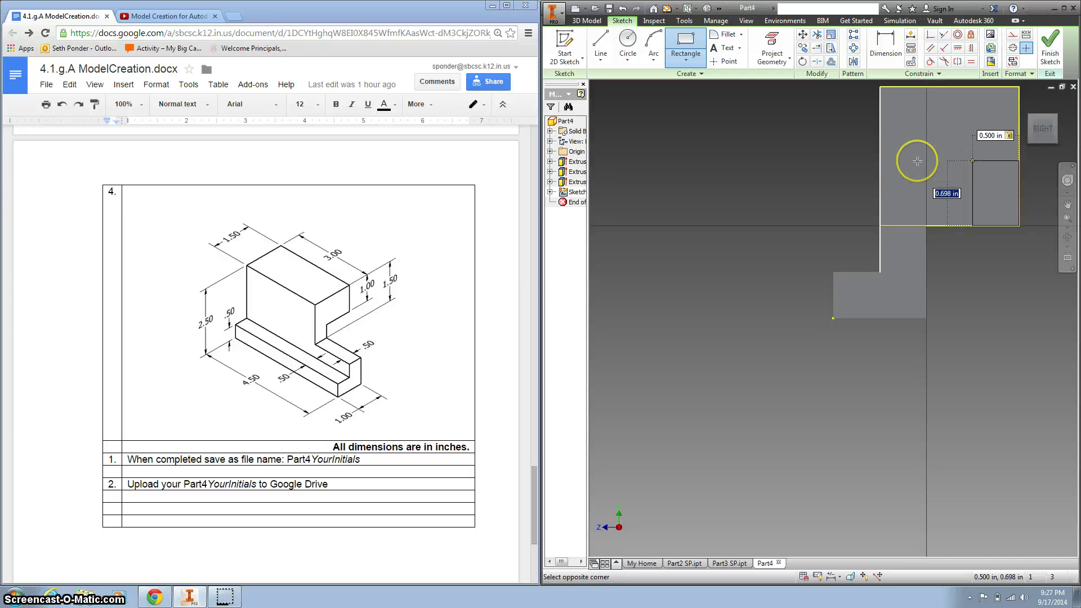
key(Escape)
click(685, 44)
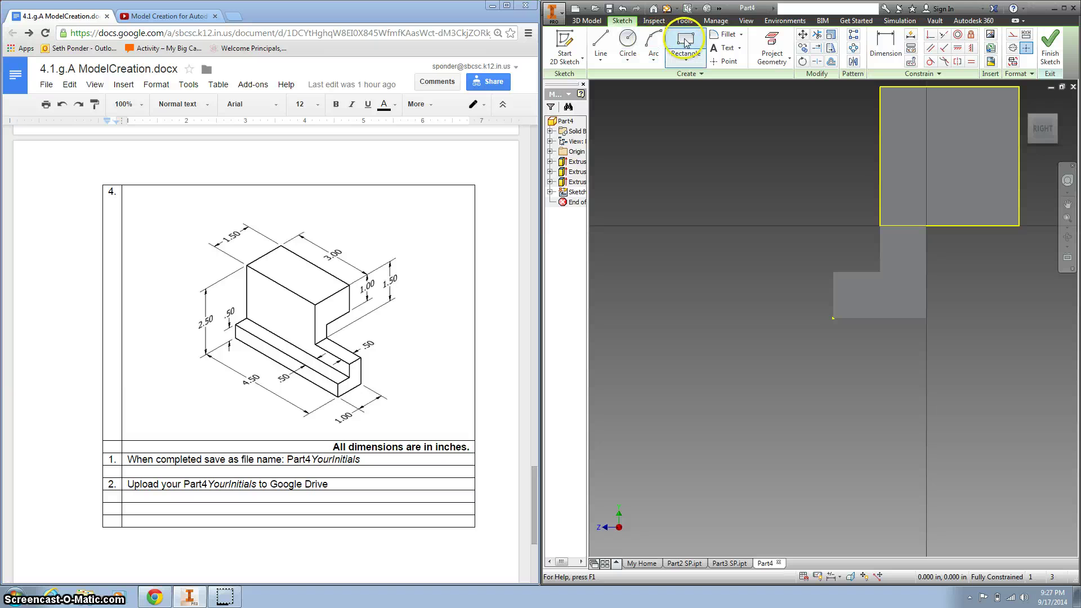
click(1019, 226)
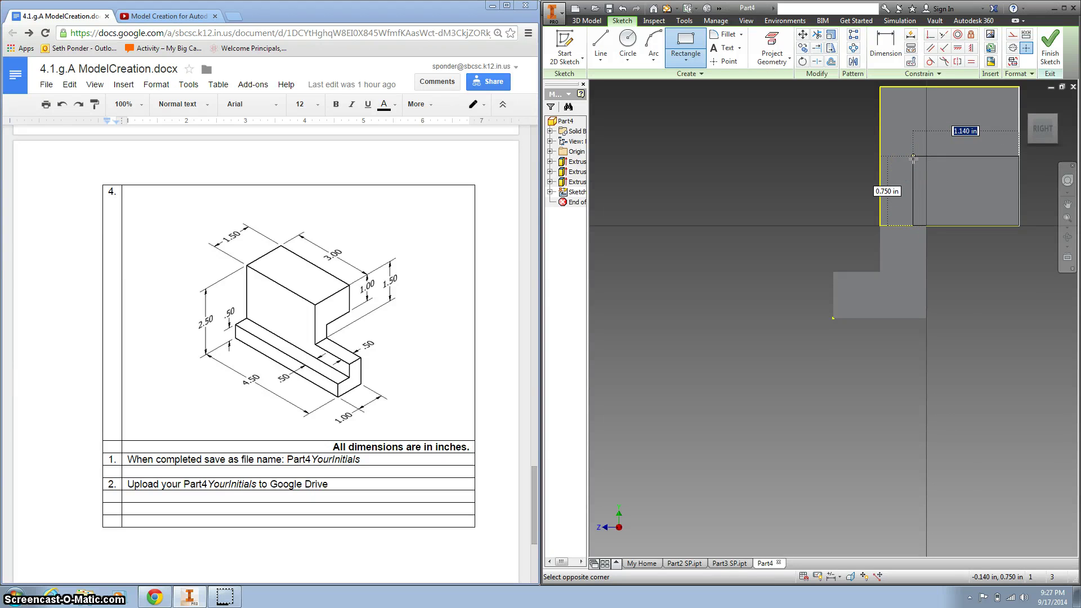
drag(912, 157, 926, 156)
text(1.5-1)
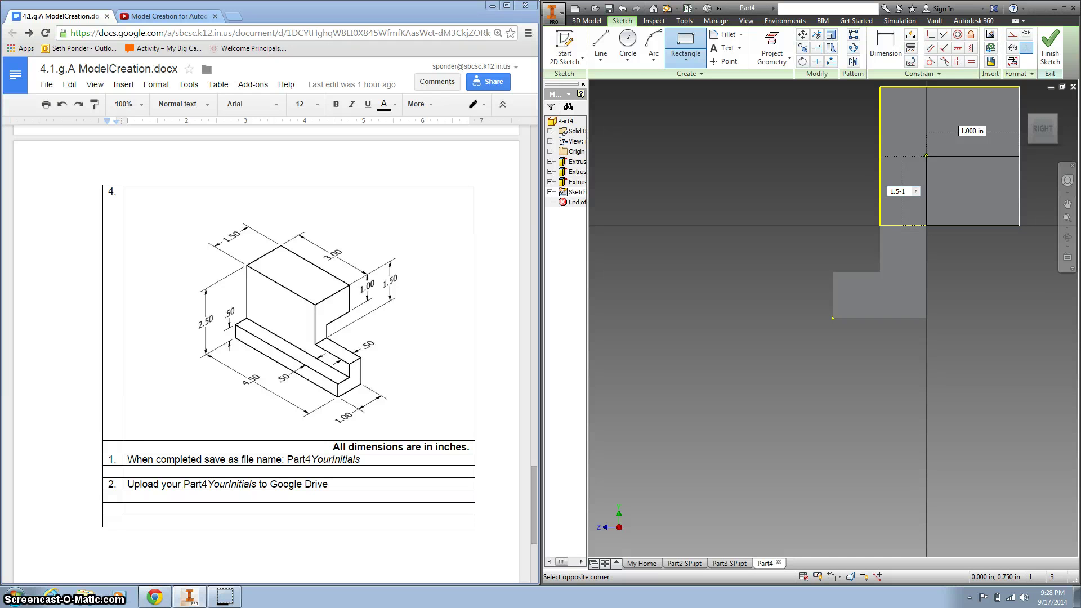
key(Return)
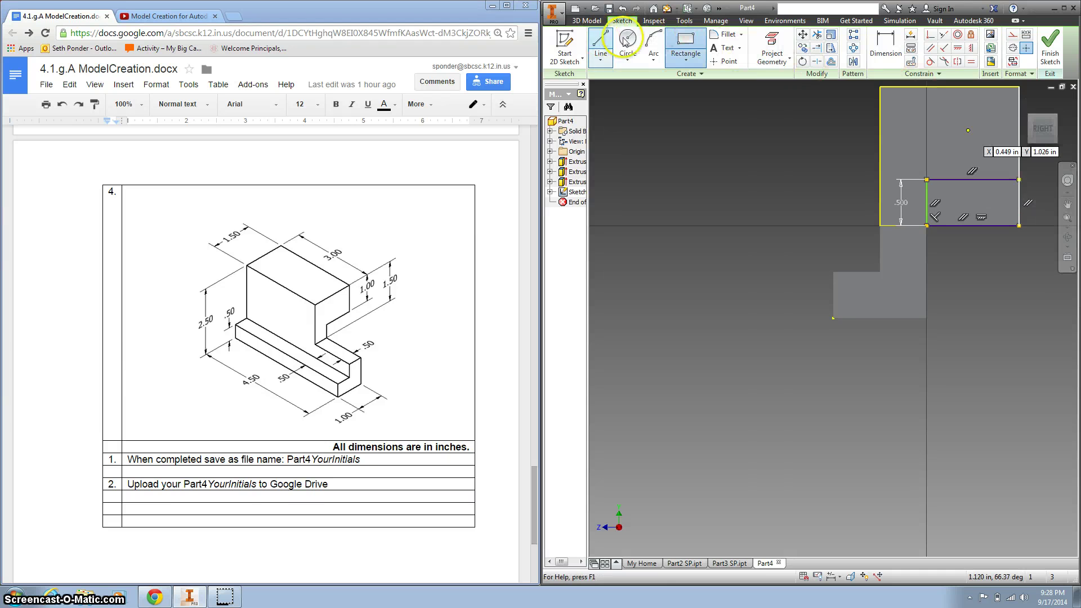
click(1050, 49)
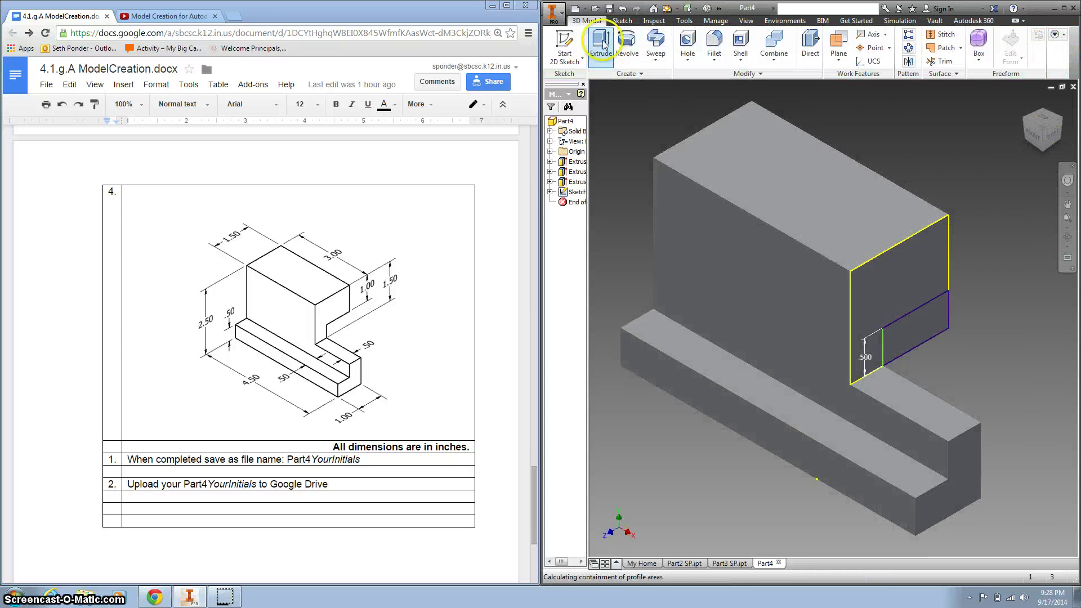
Step: Cut the notch rectangle with extent To Next, then check the part from the right and home views
click(600, 42)
click(930, 325)
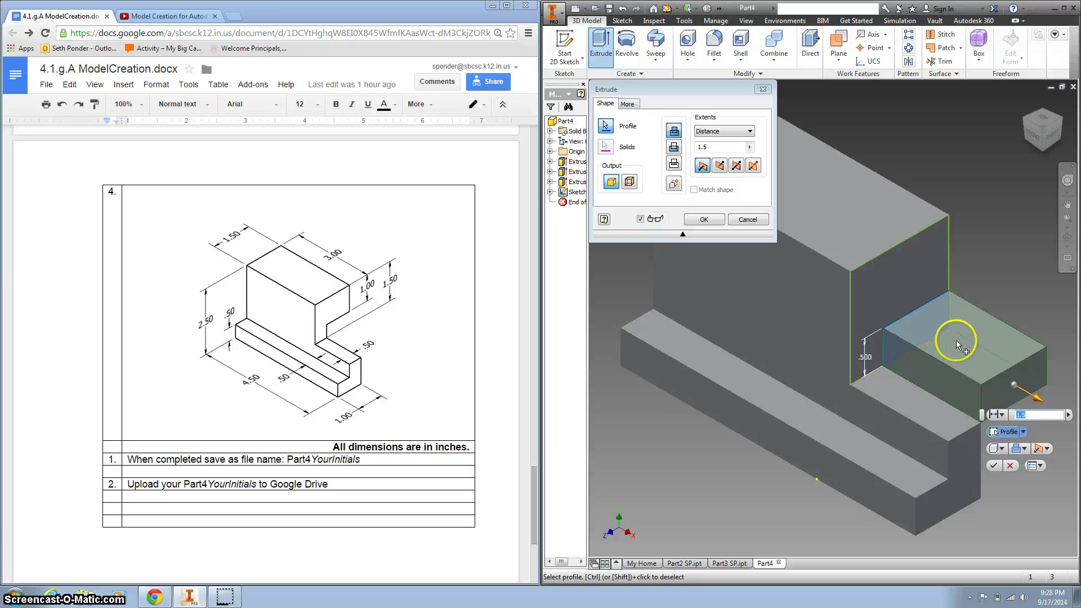
click(719, 165)
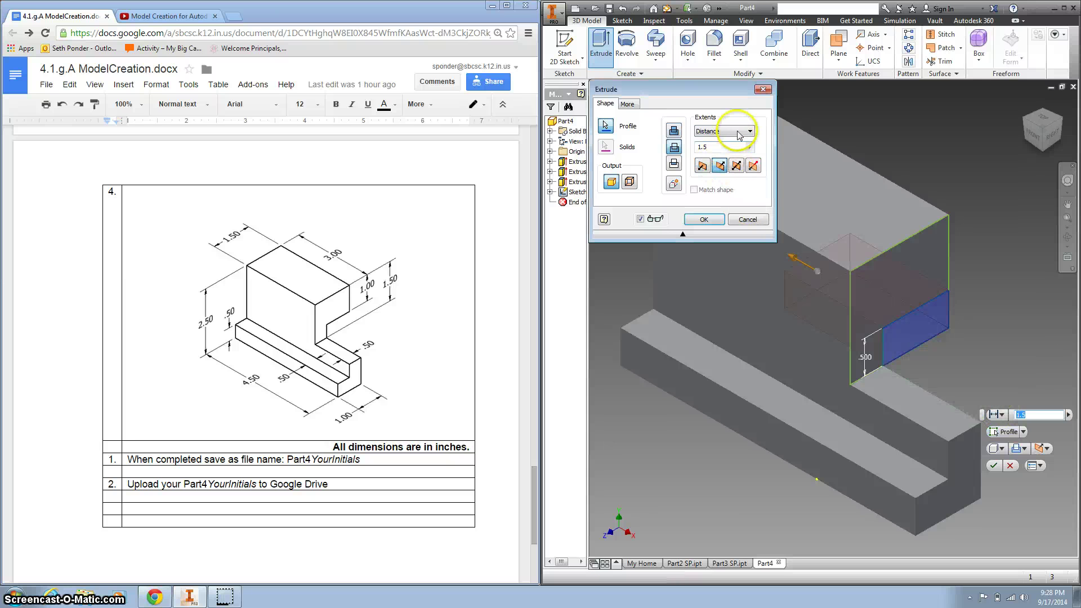
click(748, 131)
click(740, 149)
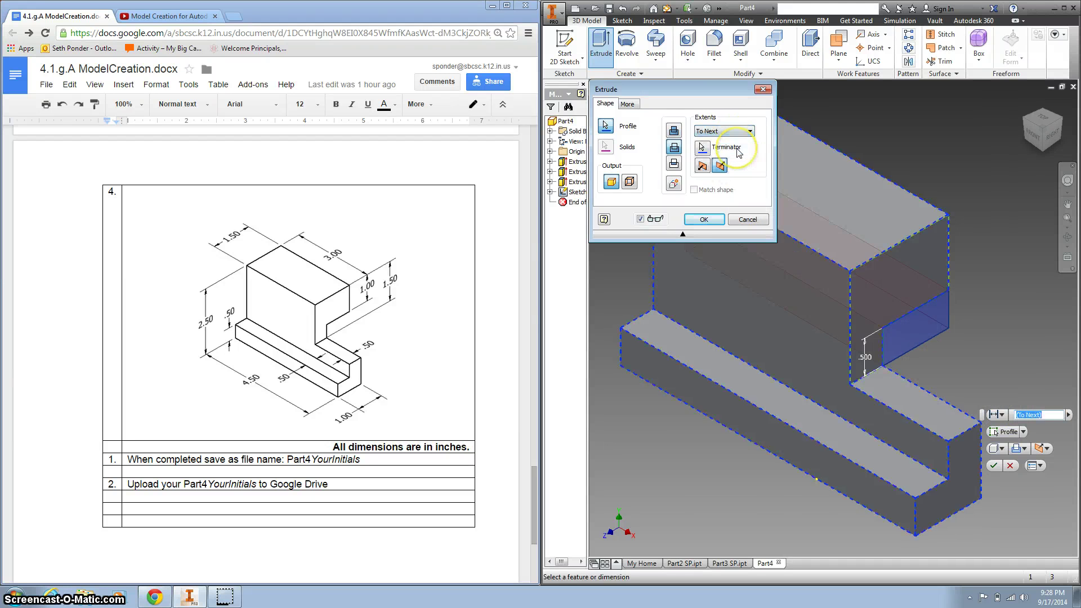
click(704, 223)
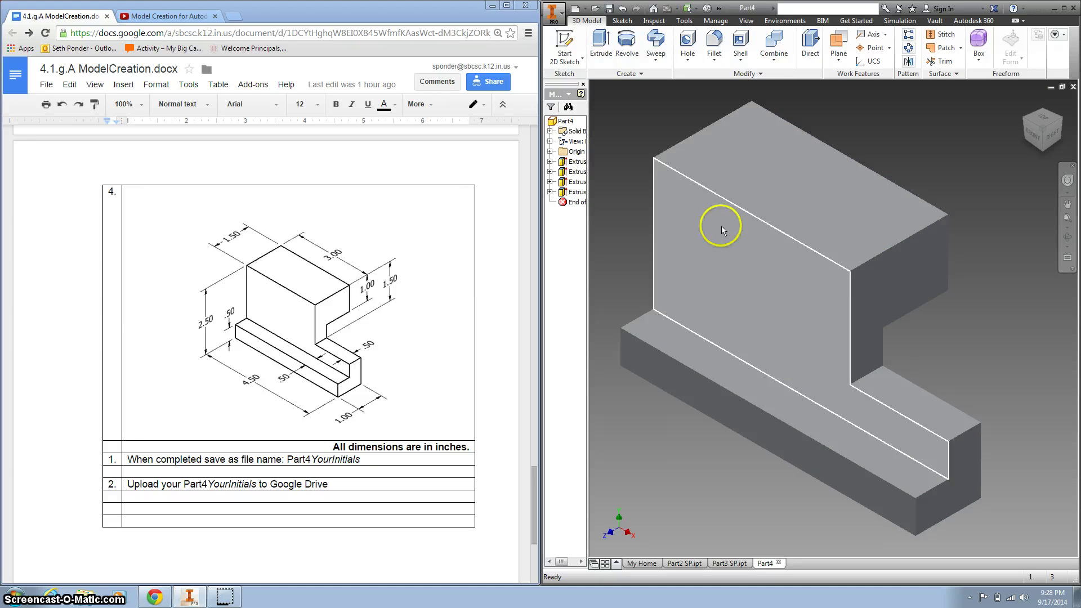
click(1055, 142)
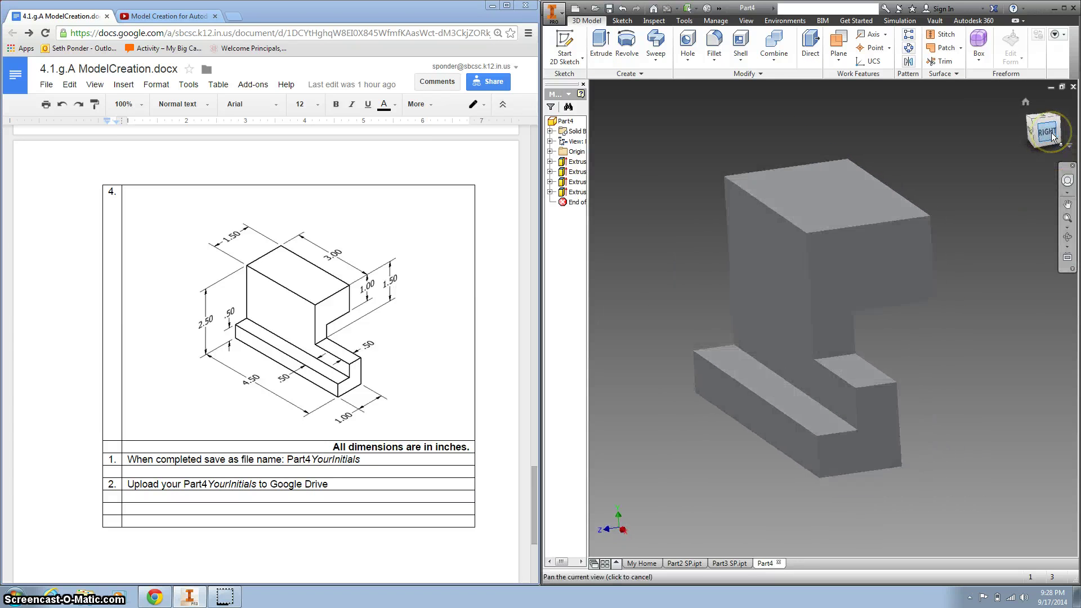
click(1025, 102)
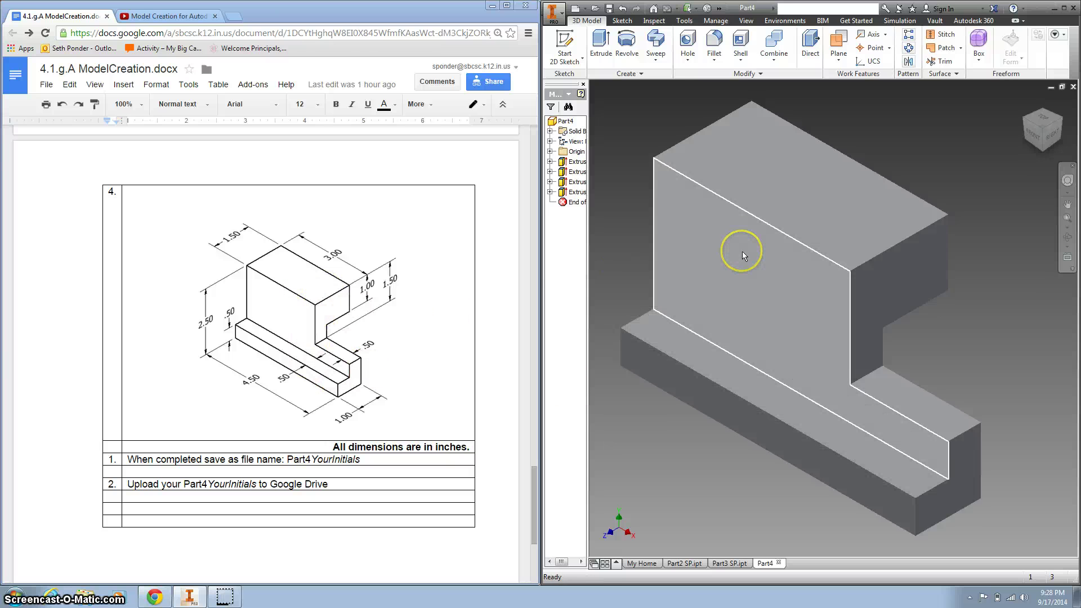
Step: Save the part under the new name Part4SP.ipt in the Downloads folder
click(553, 12)
click(580, 122)
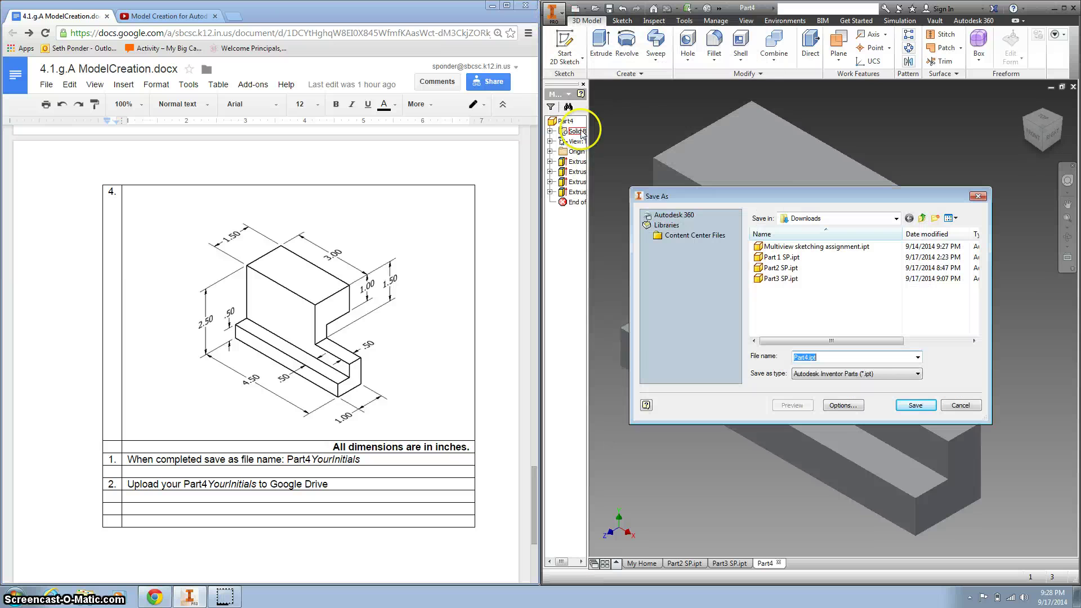
click(896, 218)
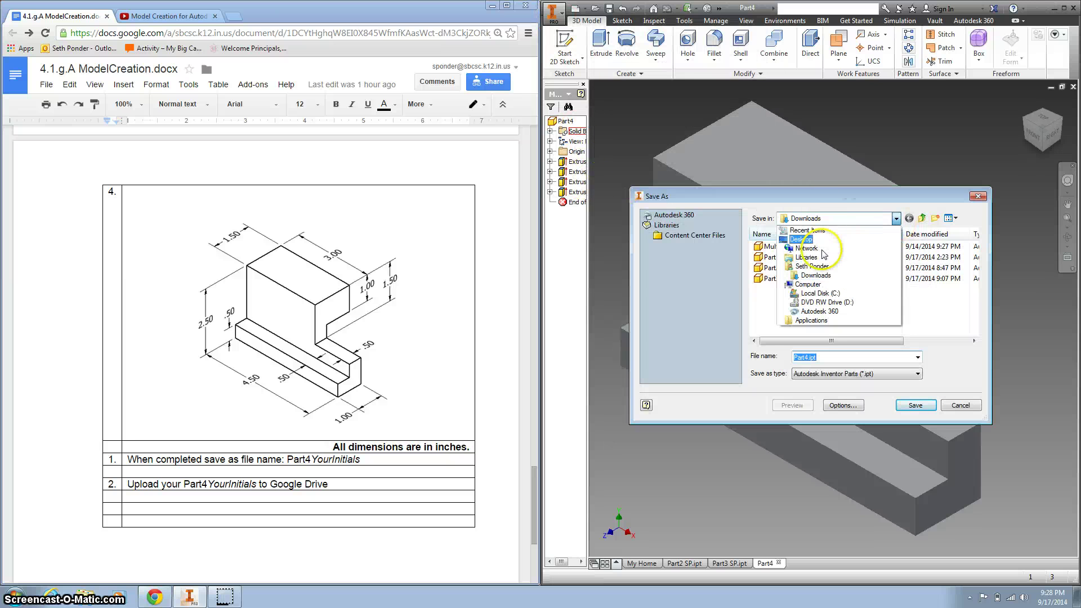
click(816, 277)
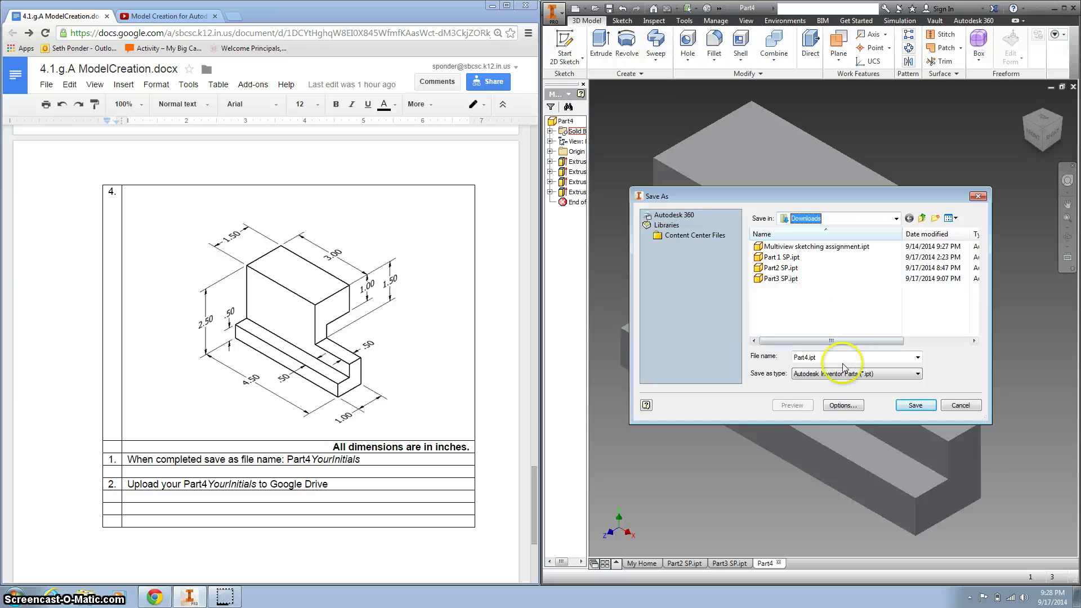
double_click(840, 356)
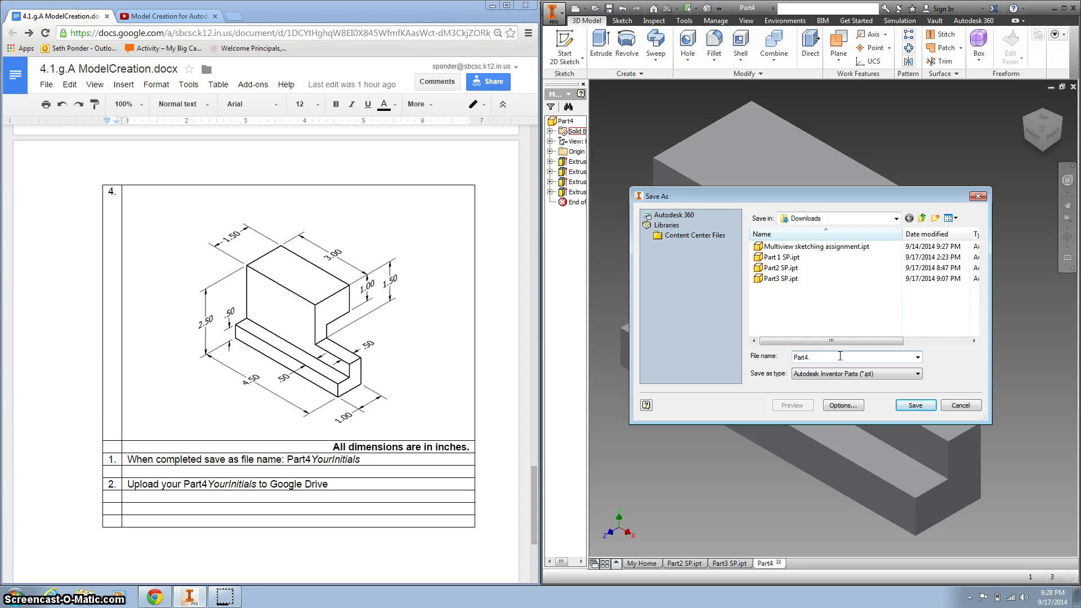
text(SP)
click(921, 406)
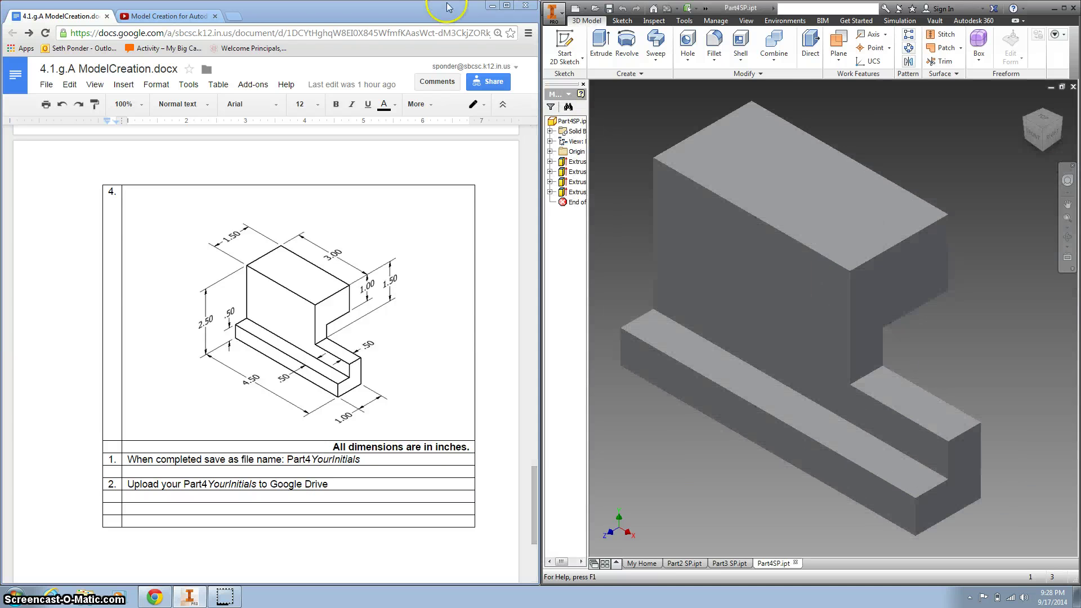
Step: Maximize Chrome and open Google Drive from the Google apps grid in a new tab
click(506, 7)
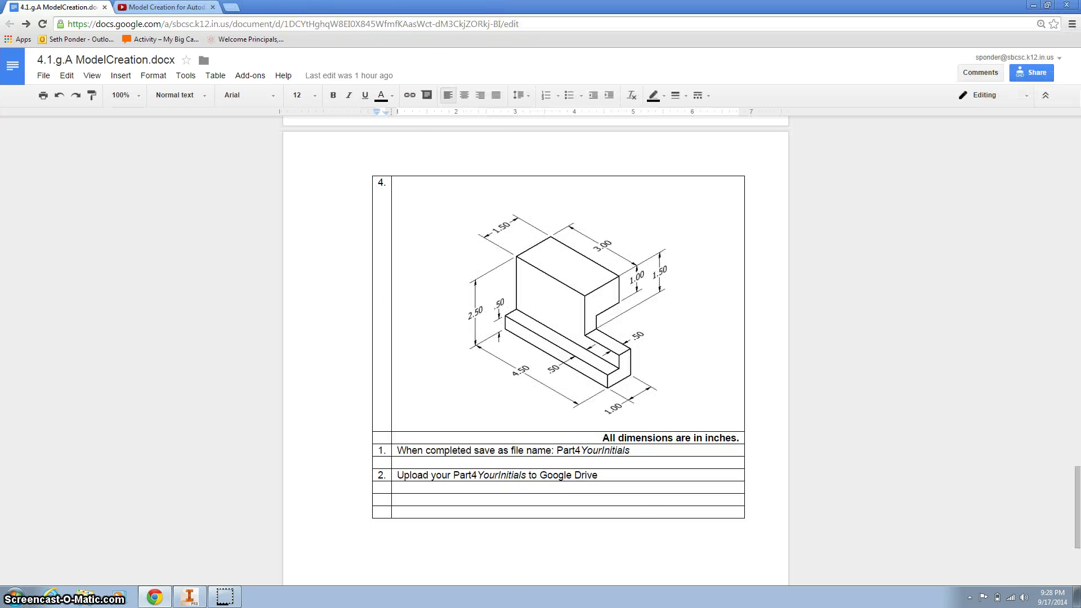
click(238, 9)
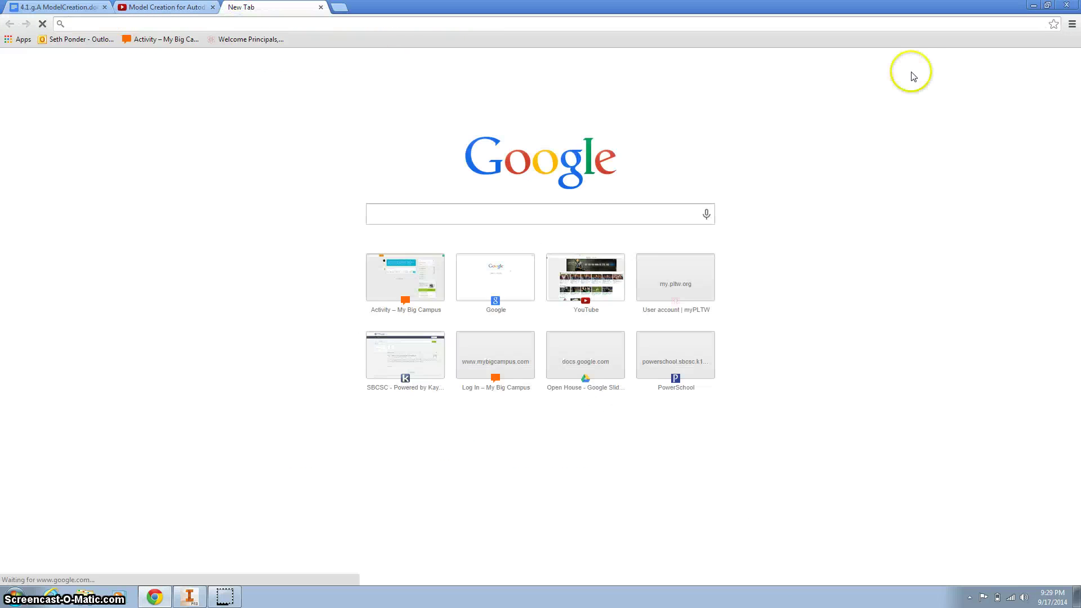
click(964, 64)
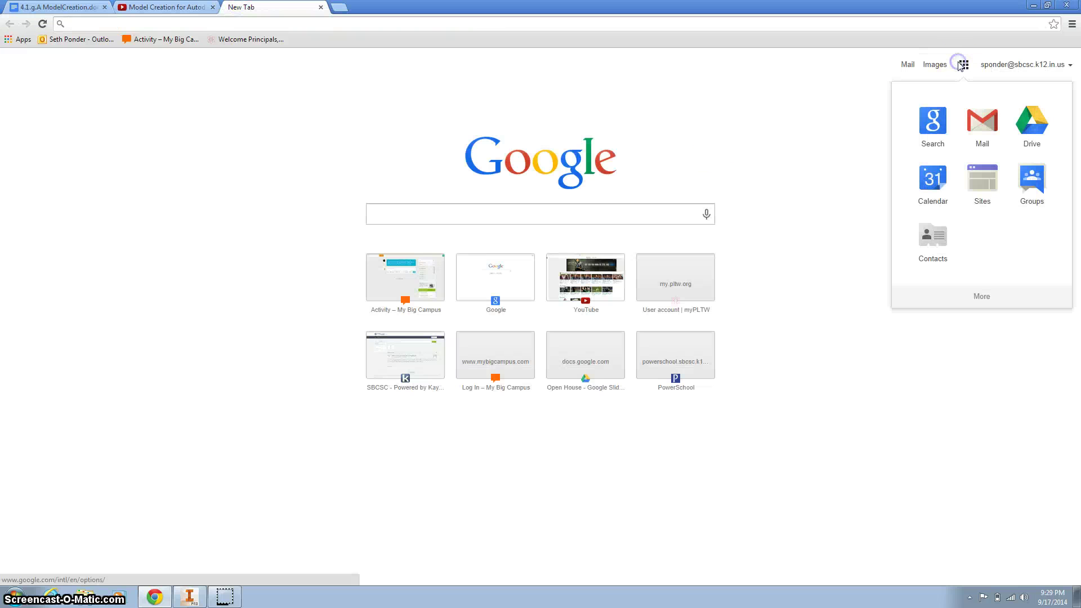
click(1035, 120)
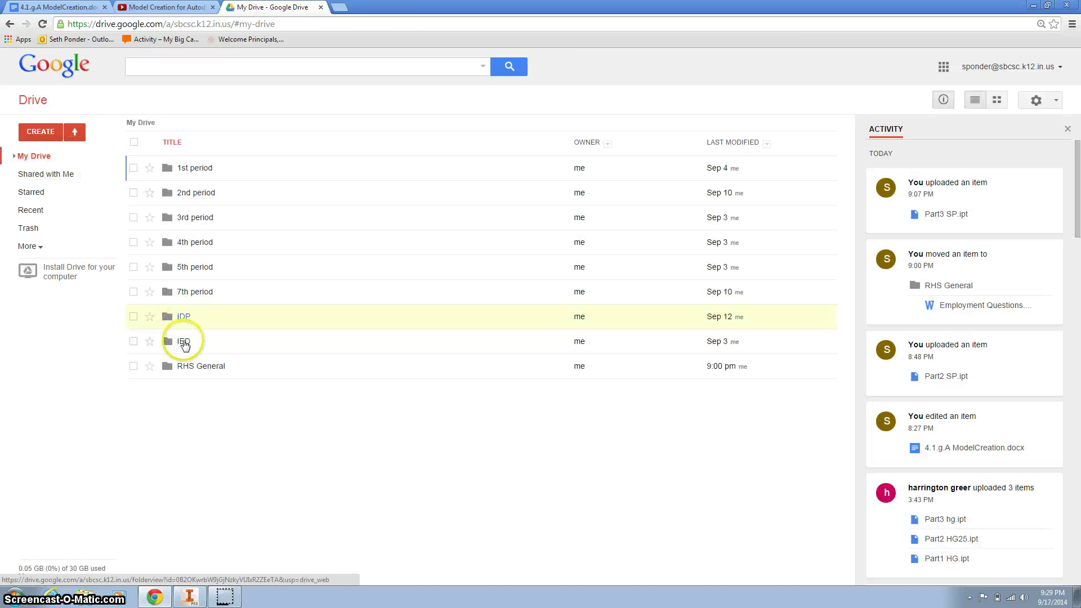
Step: Navigate into IED > Turn In and start a file upload
click(183, 342)
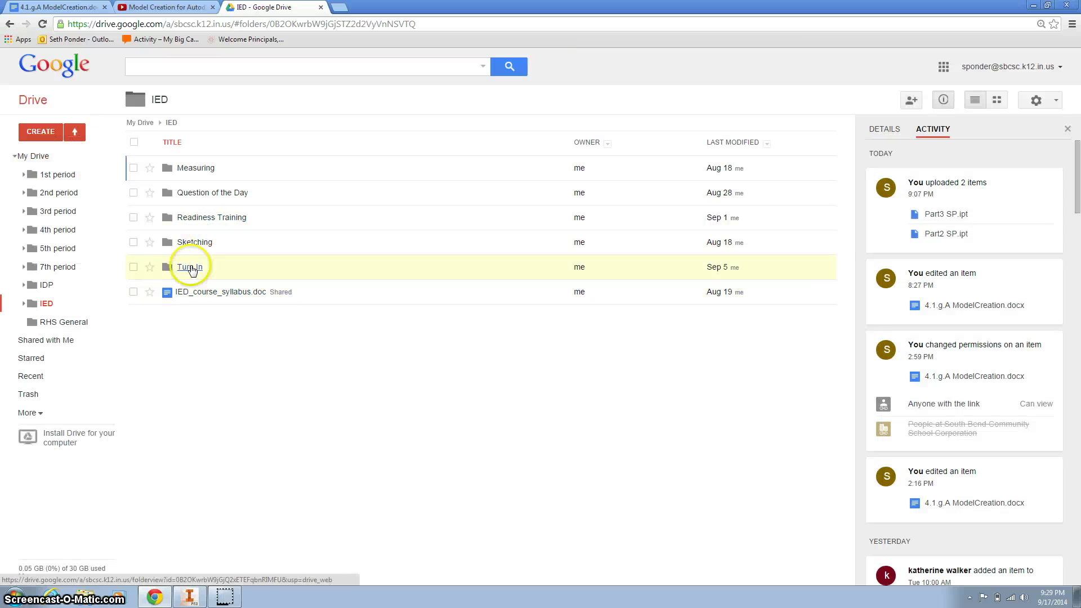
click(190, 267)
click(76, 133)
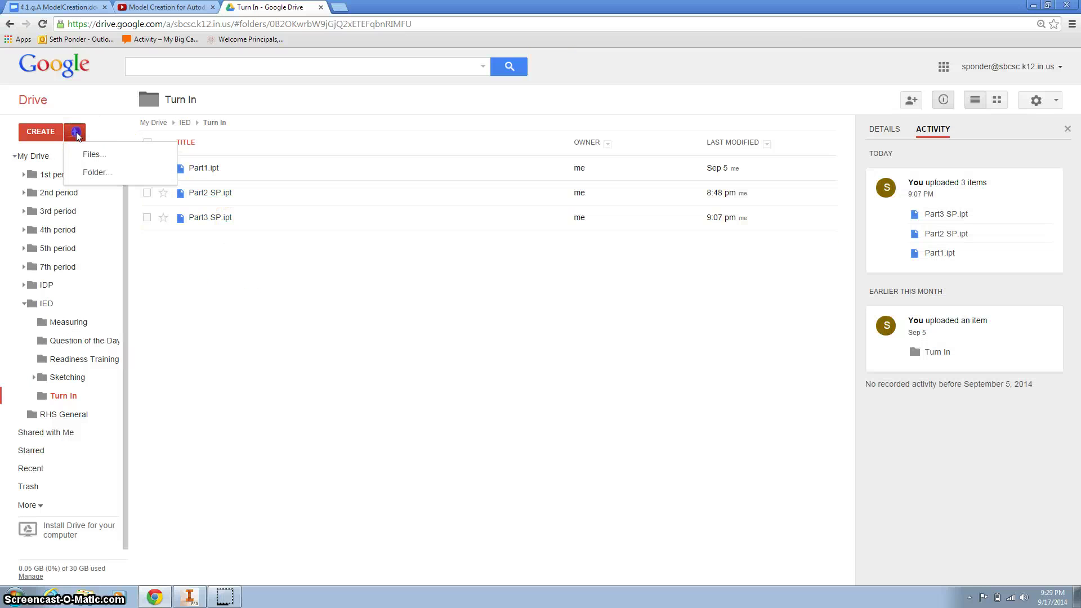
click(98, 154)
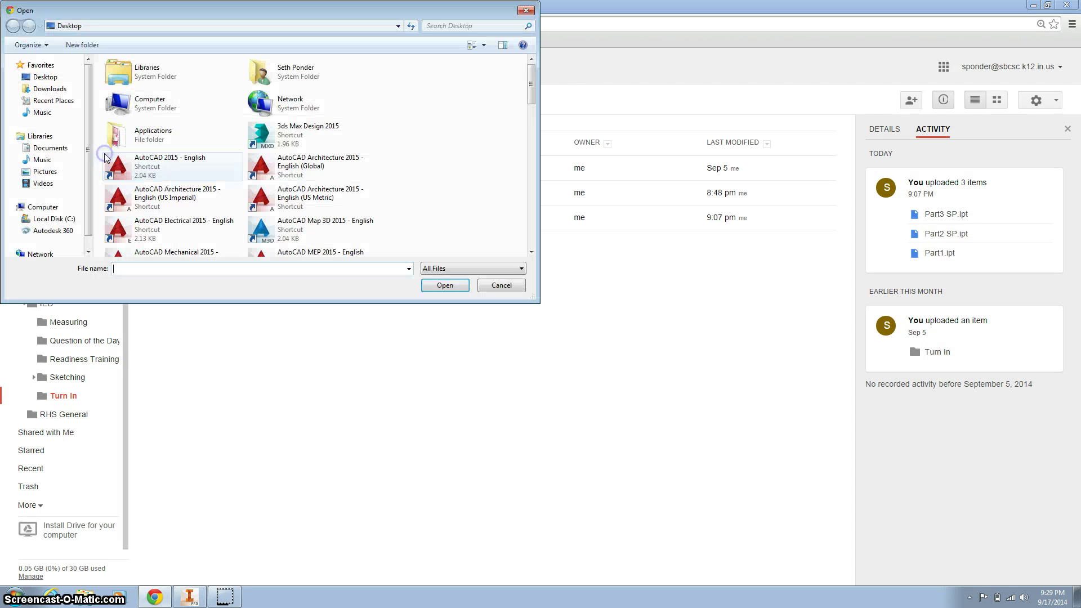
Step: Browse to Downloads and upload Part4SP.ipt into the Turn In folder
double_click(274, 74)
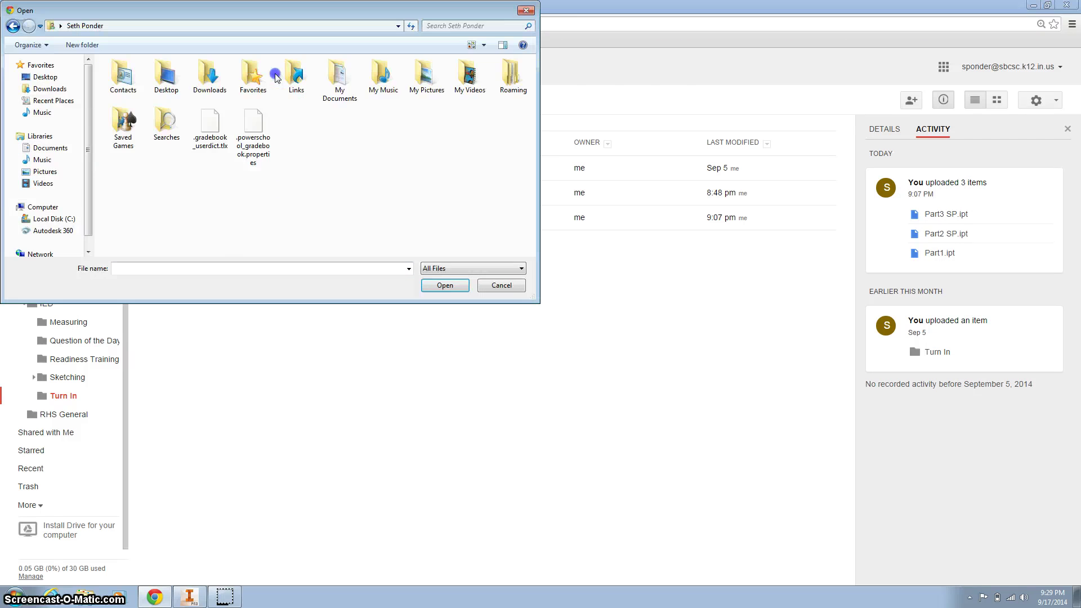
double_click(213, 82)
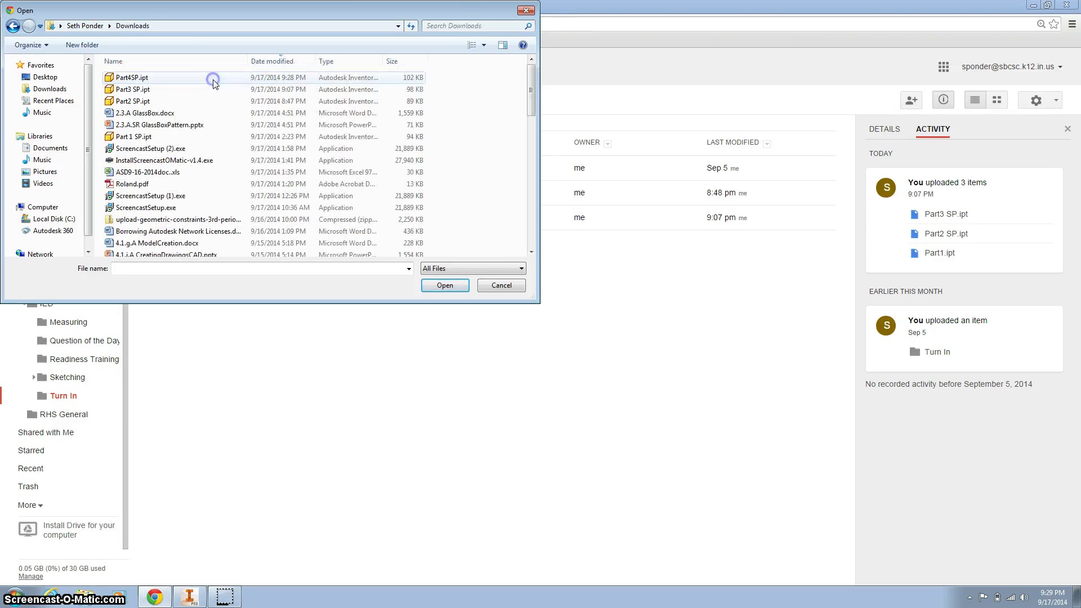
double_click(135, 78)
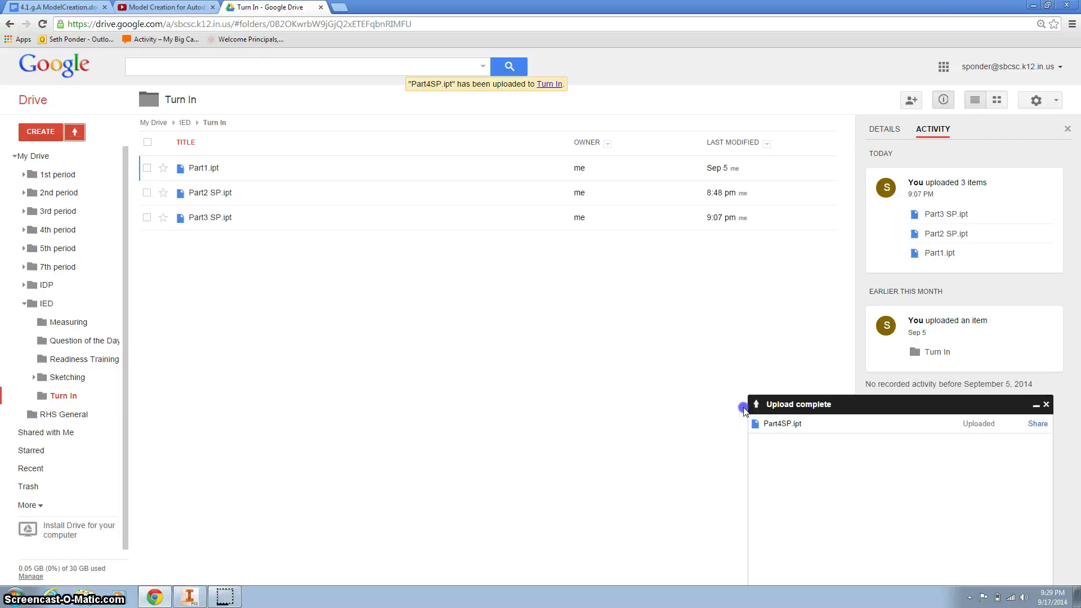